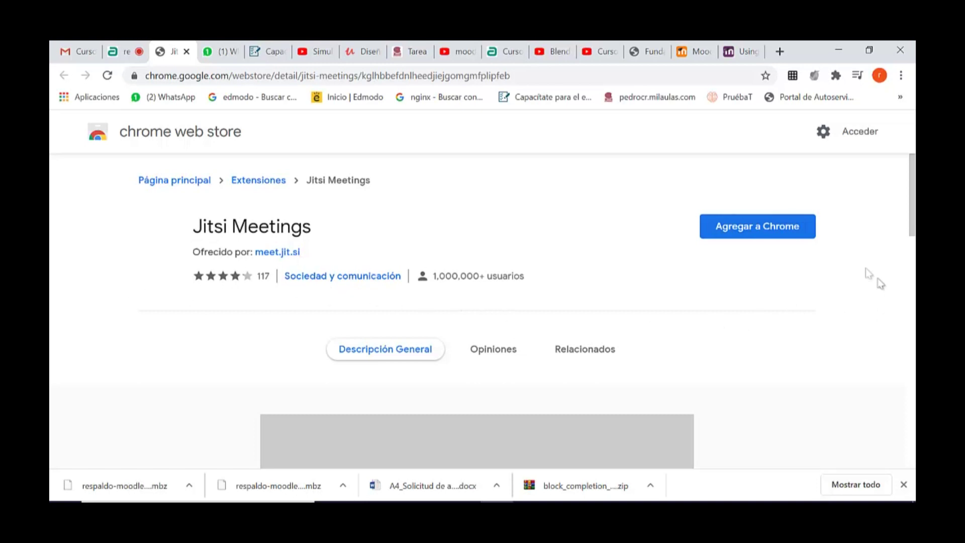
# Install the Jitsi Meetings extension in Chrome, accepting its permissions, and reload the store page
pyautogui.click(755, 235)
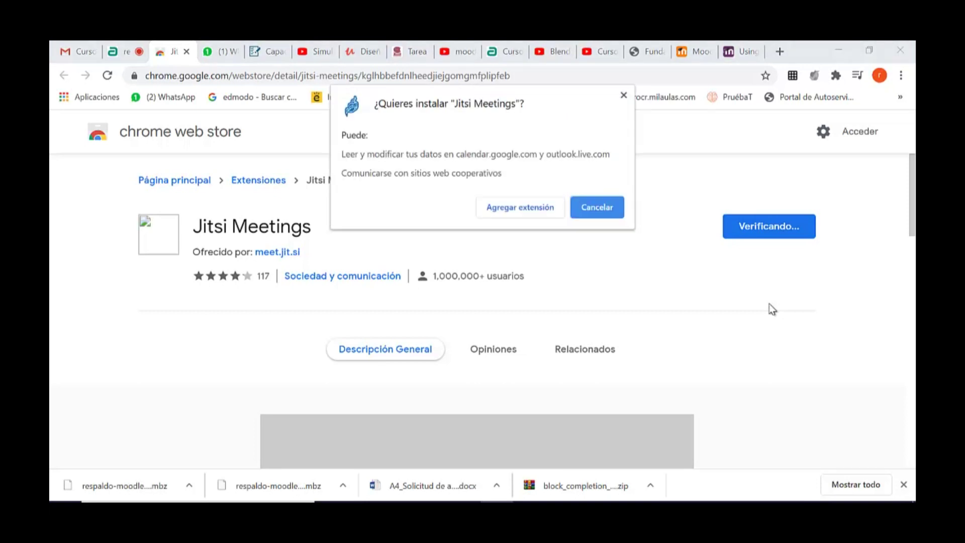
pyautogui.click(518, 214)
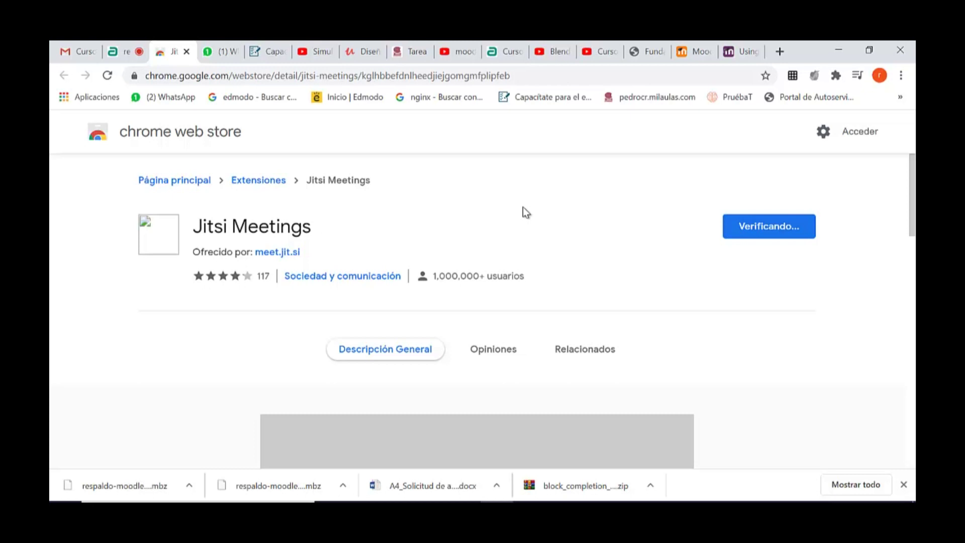
pyautogui.click(107, 76)
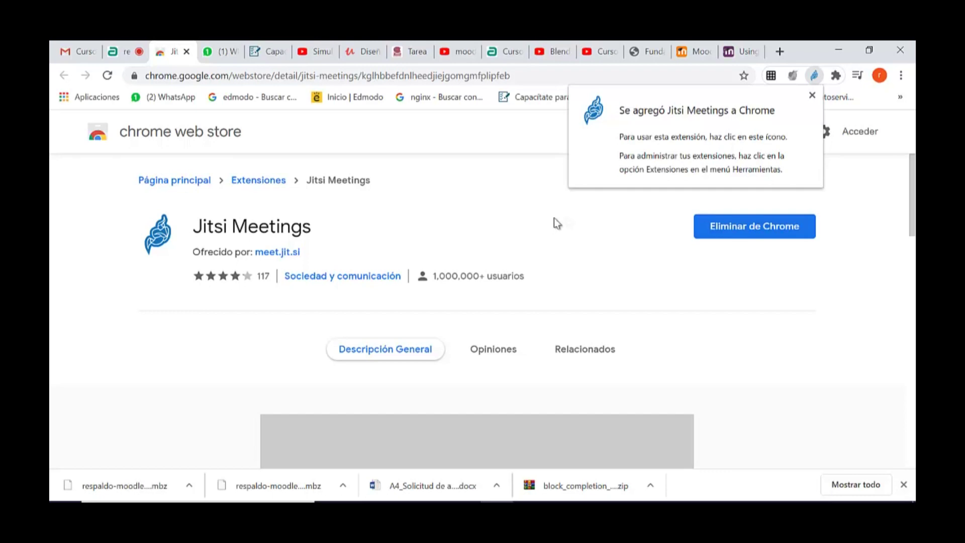
# Switch back to the Moodle videoconference session page and reload it, accepting the reload prompt
pyautogui.click(129, 55)
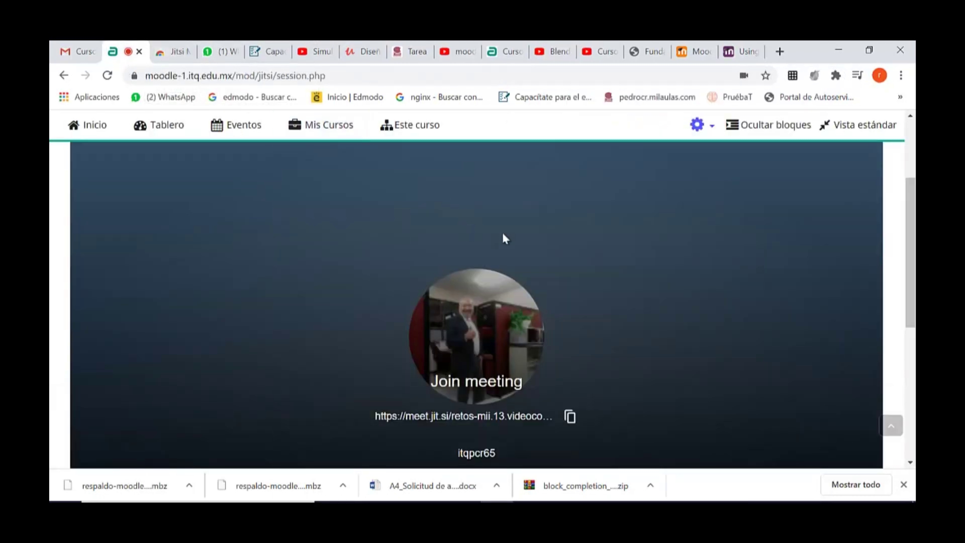
pyautogui.click(107, 76)
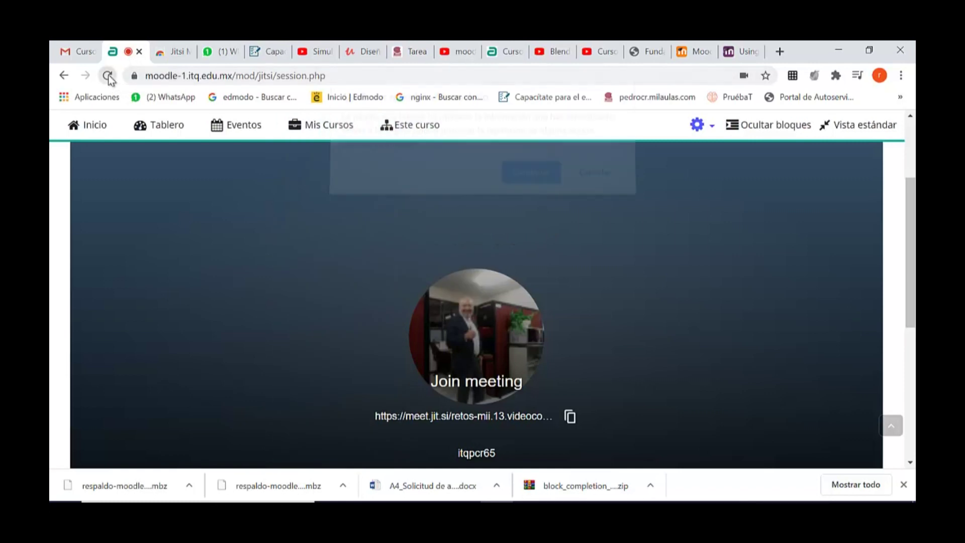
pyautogui.click(538, 179)
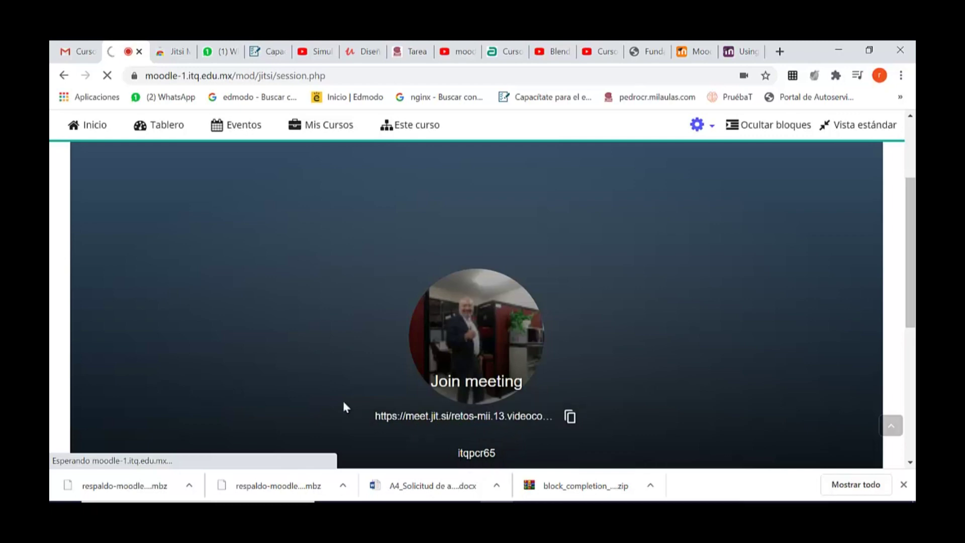
# Join the meeting with the microphone unmuted, turn on the camera and allow the site to use it
pyautogui.click(477, 421)
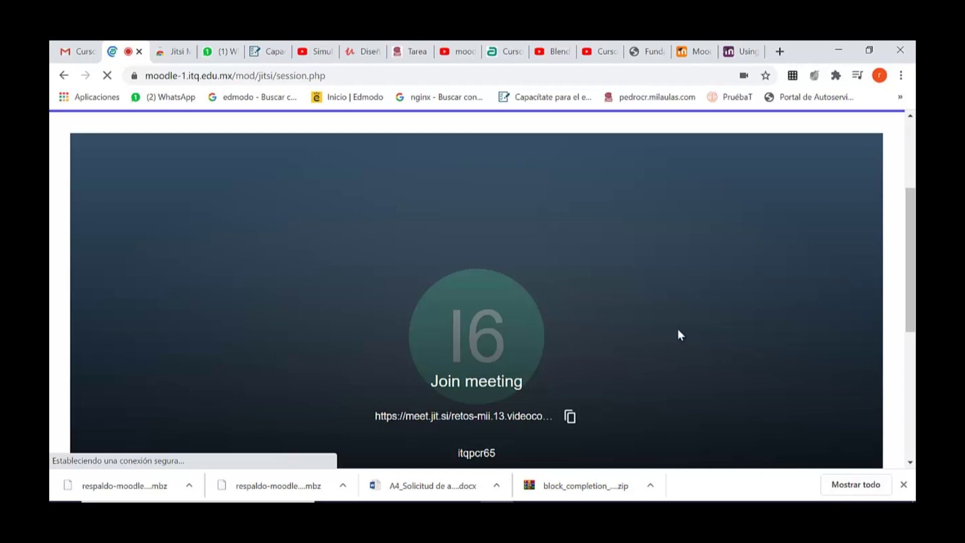
pyautogui.scroll(-3, 676, 327)
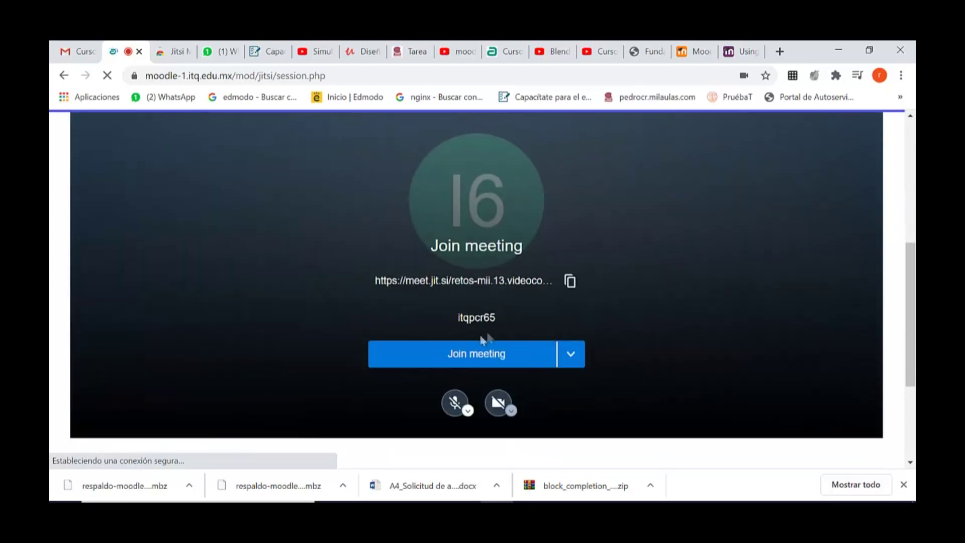
pyautogui.scroll(-1, 456, 382)
pyautogui.click(456, 366)
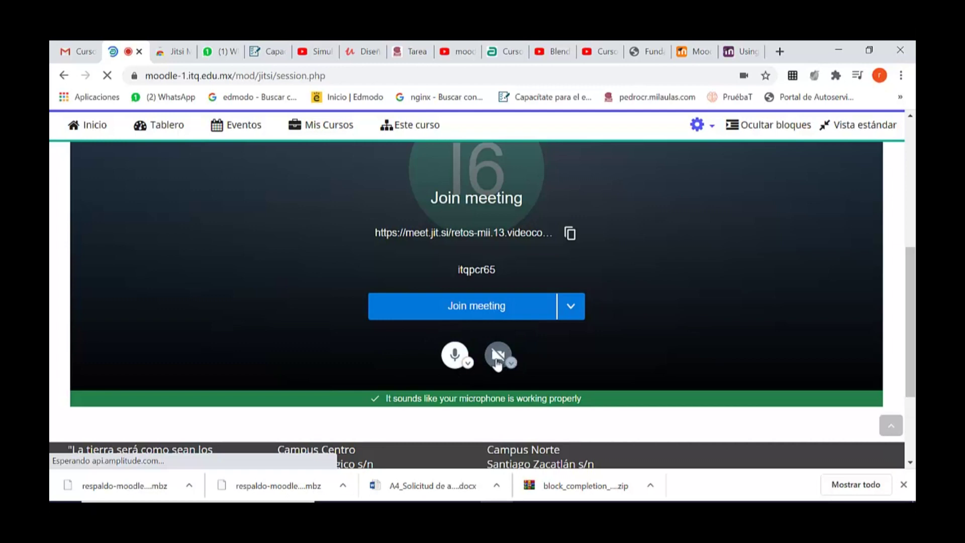
pyautogui.click(473, 306)
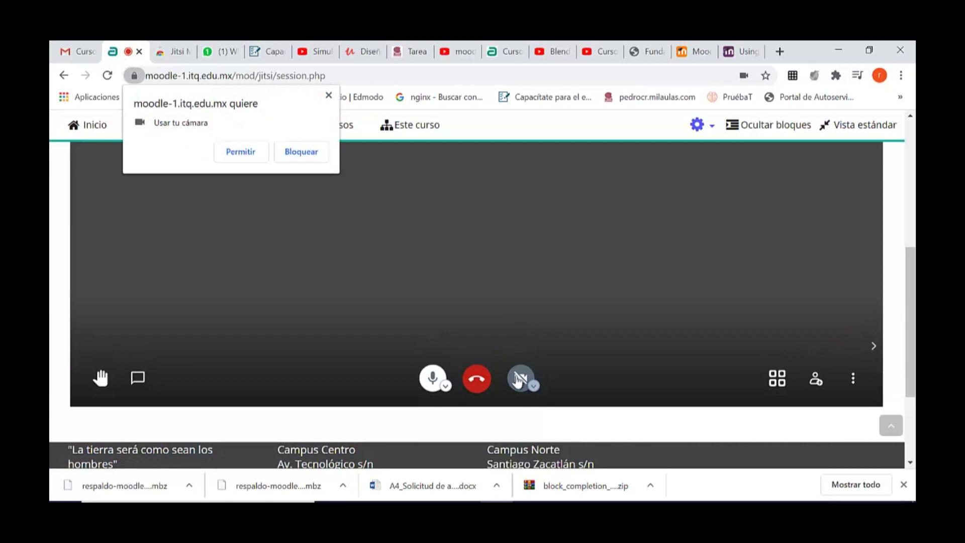
pyautogui.click(520, 381)
pyautogui.click(232, 153)
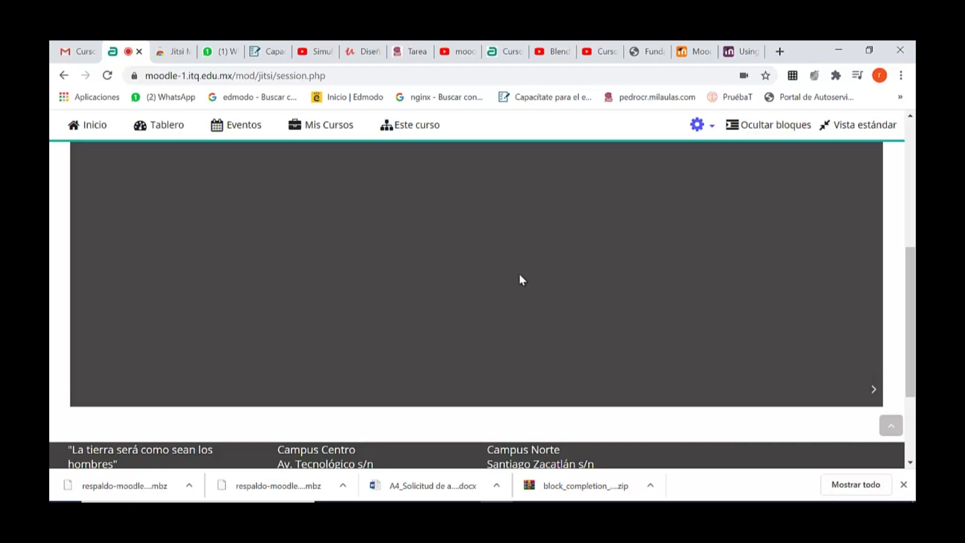
# Examine the embedded meeting window, from the invitation option and participant thumbnail down to the call controls
pyautogui.scroll(5, 519, 274)
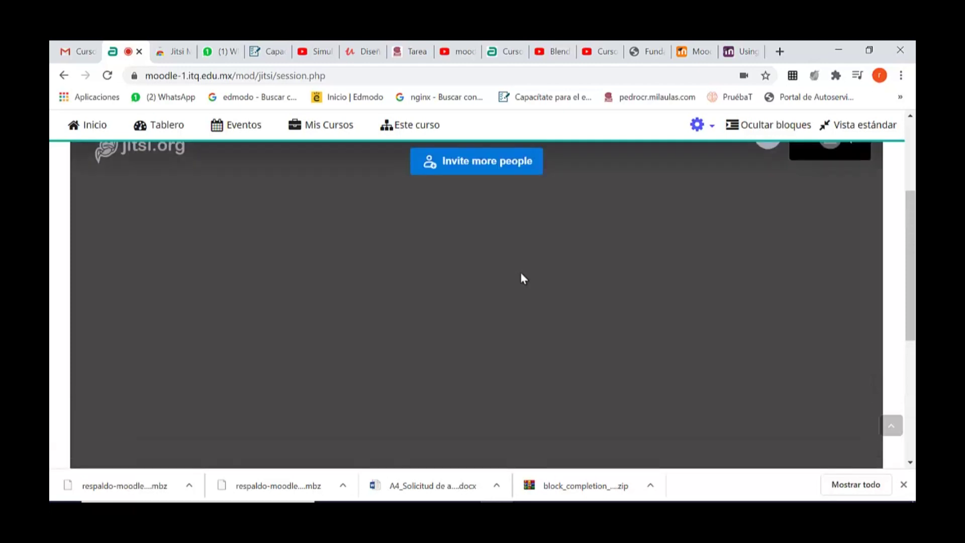
pyautogui.scroll(-2, 522, 277)
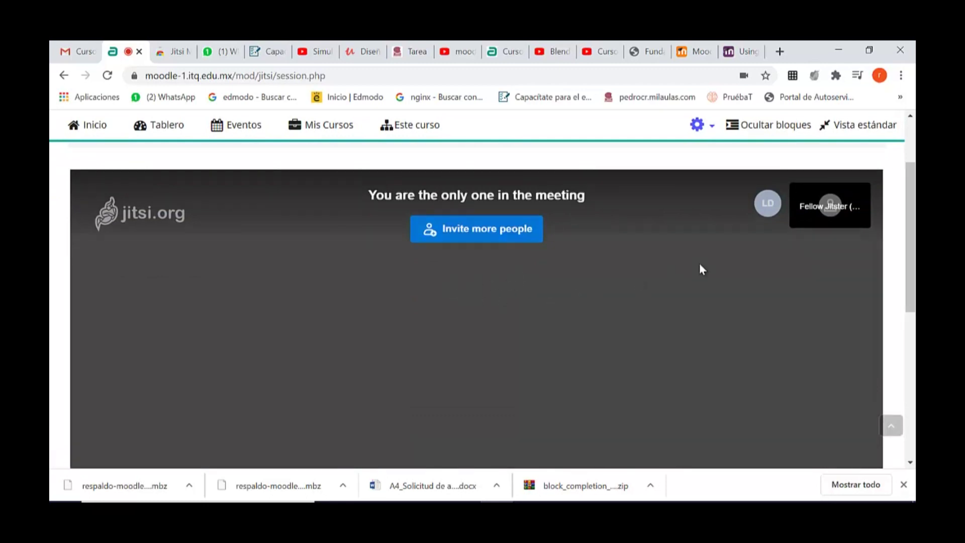
pyautogui.scroll(-5, 527, 274)
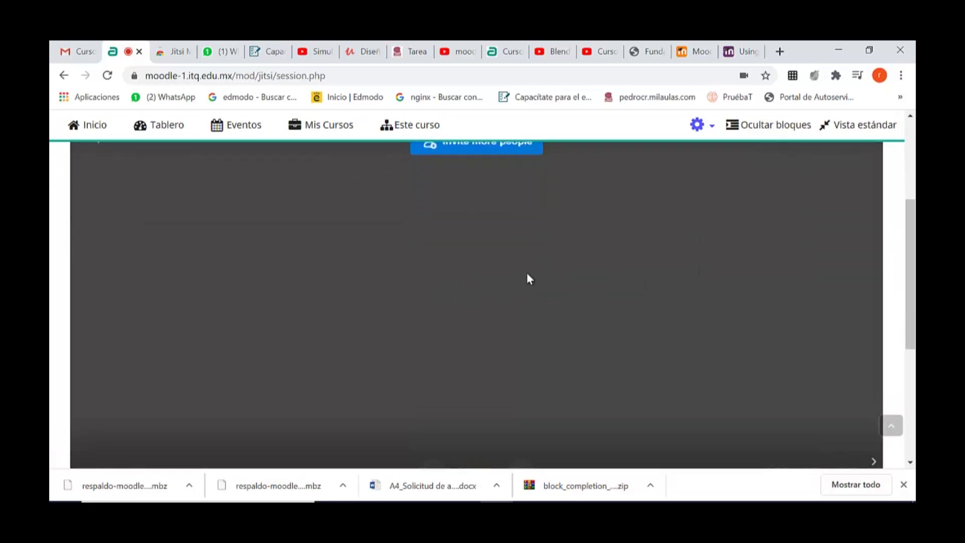
pyautogui.scroll(4, 526, 272)
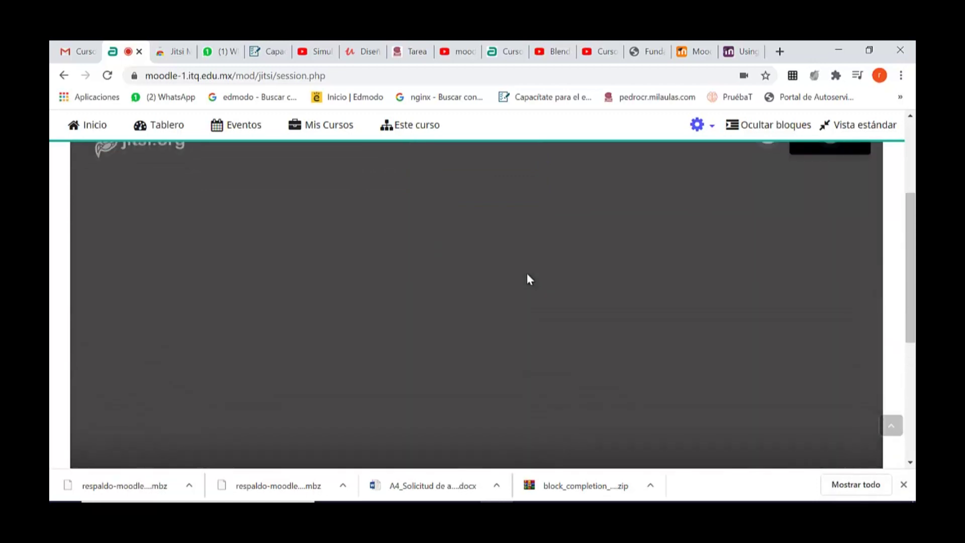
pyautogui.scroll(-1, 526, 273)
pyautogui.scroll(-3, 527, 273)
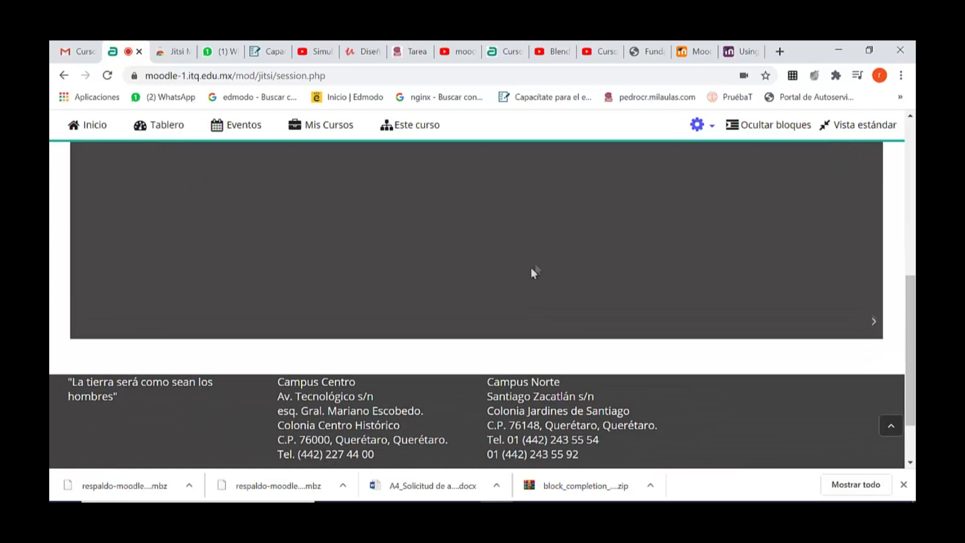
pyautogui.scroll(3, 555, 251)
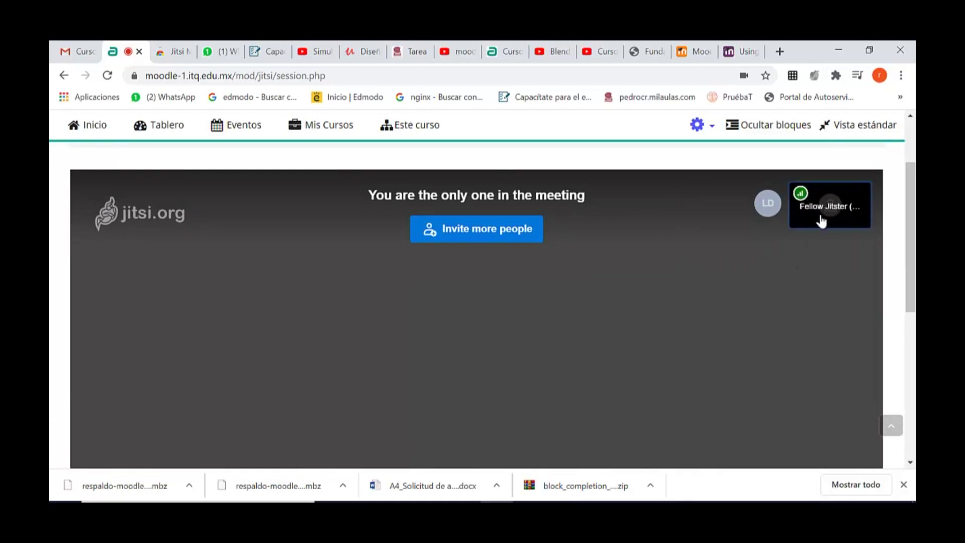
pyautogui.scroll(-5, 532, 231)
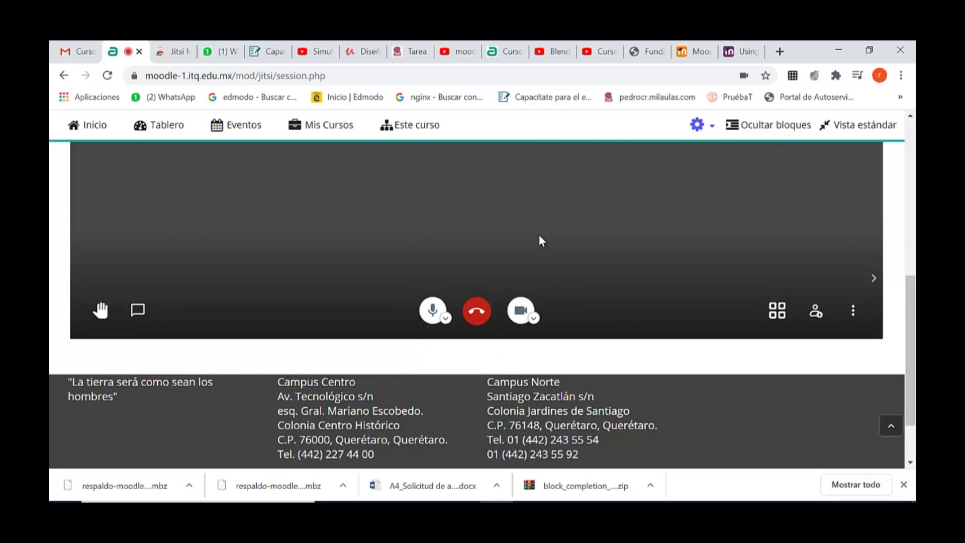
pyautogui.scroll(4, 539, 239)
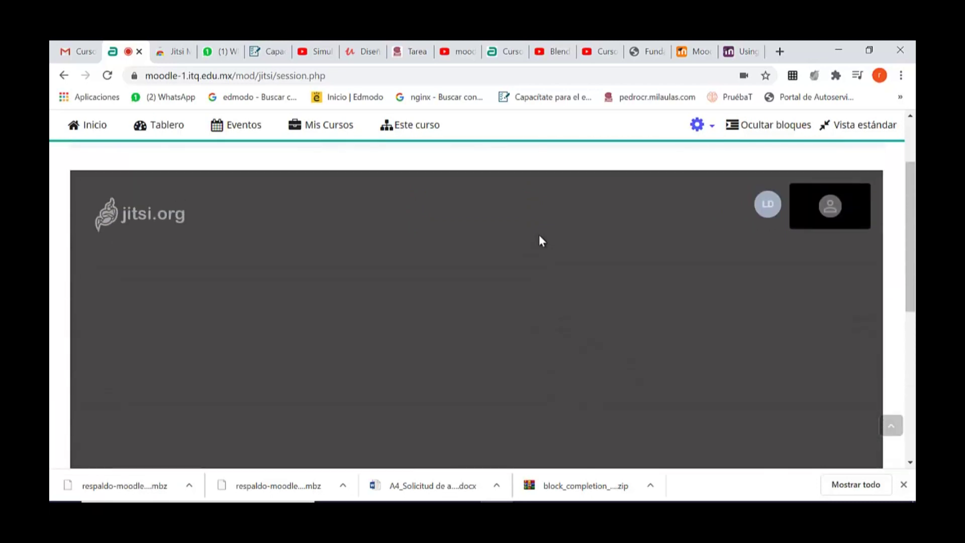
pyautogui.scroll(3, 538, 236)
pyautogui.scroll(-1, 407, 291)
pyautogui.scroll(-4, 405, 296)
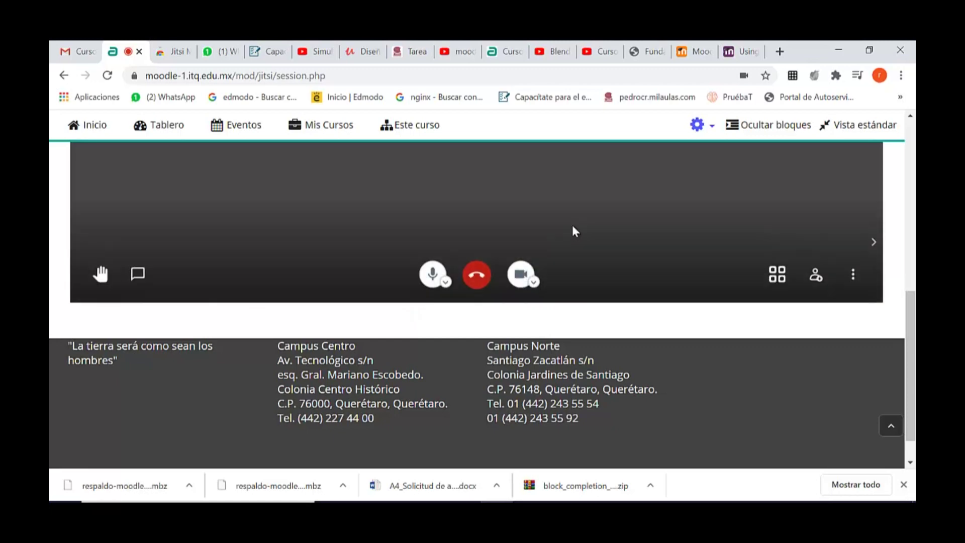
pyautogui.scroll(3, 573, 228)
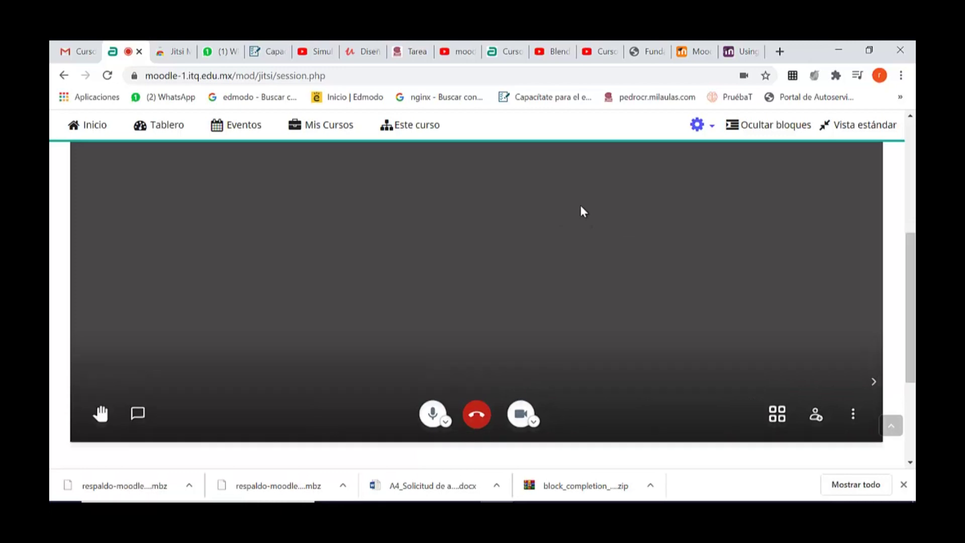
pyautogui.scroll(3, 580, 207)
pyautogui.scroll(-1, 581, 207)
pyautogui.scroll(-5, 583, 211)
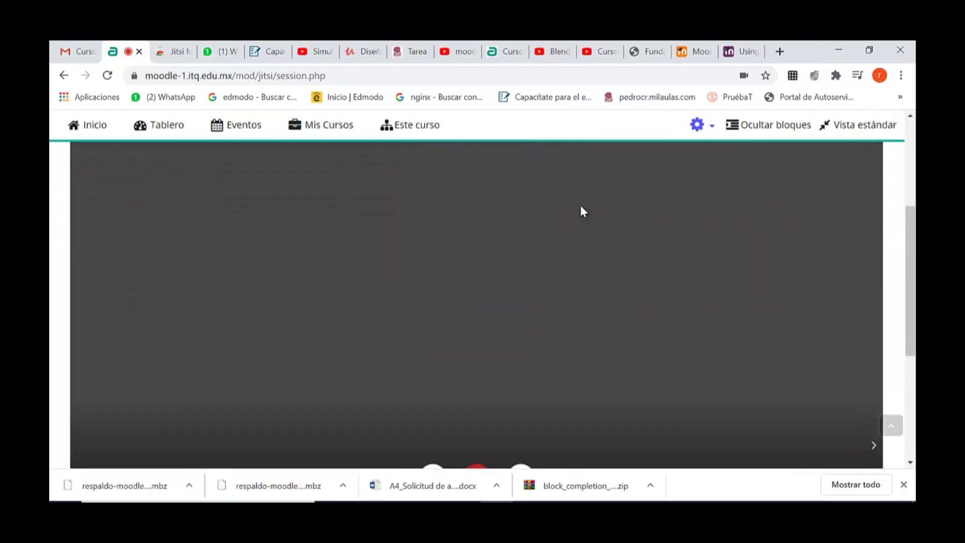
pyautogui.scroll(3, 583, 211)
pyautogui.scroll(3, 582, 211)
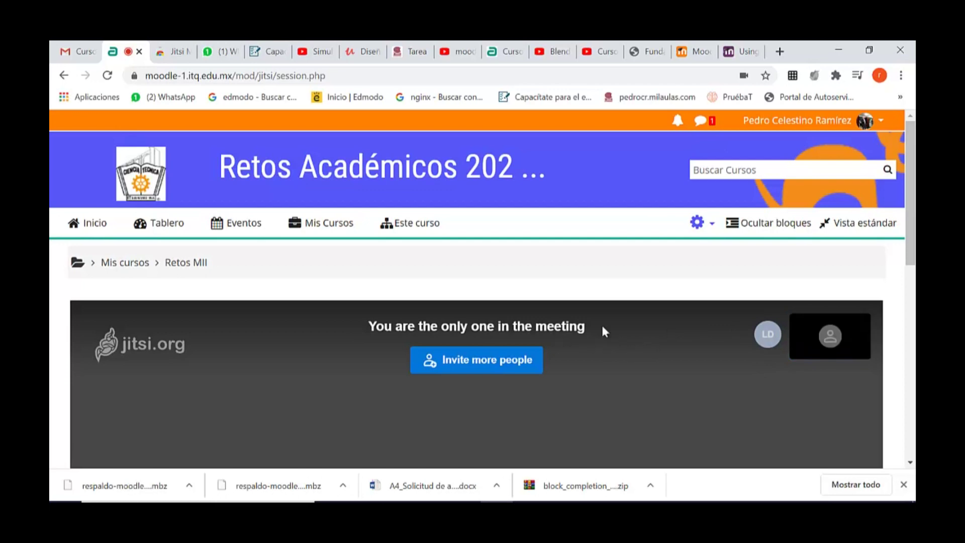
# View the meeting's list of keyboard shortcuts and close it
pyautogui.scroll(-5, 602, 325)
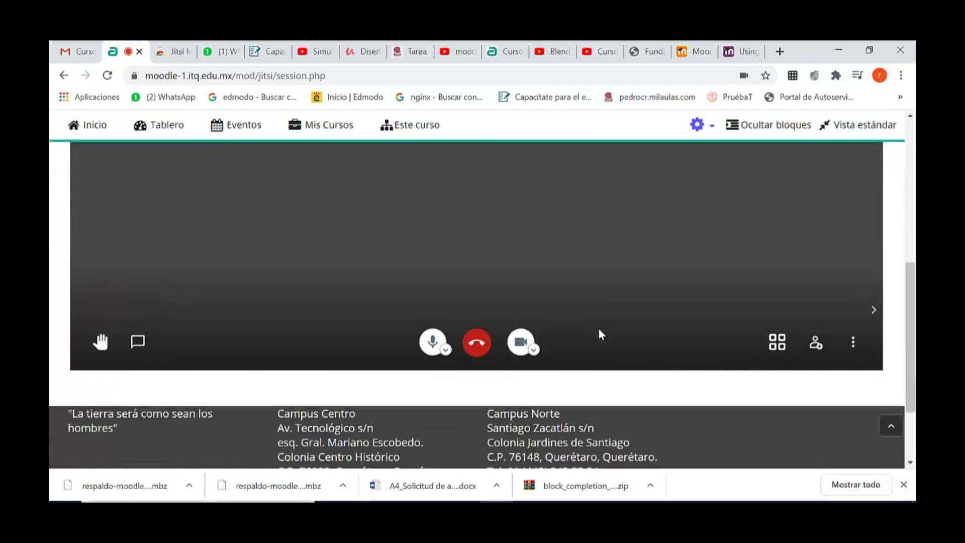
pyautogui.click(853, 343)
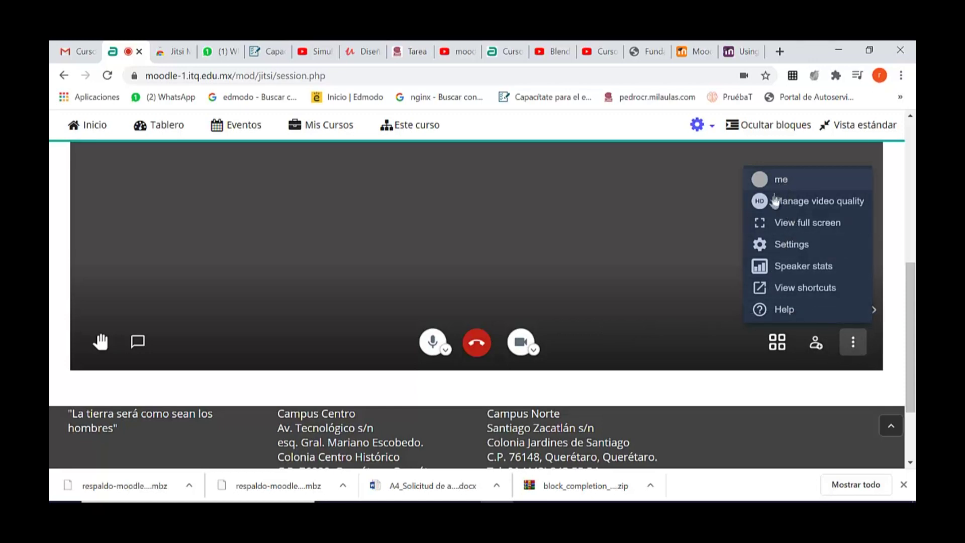
pyautogui.click(803, 294)
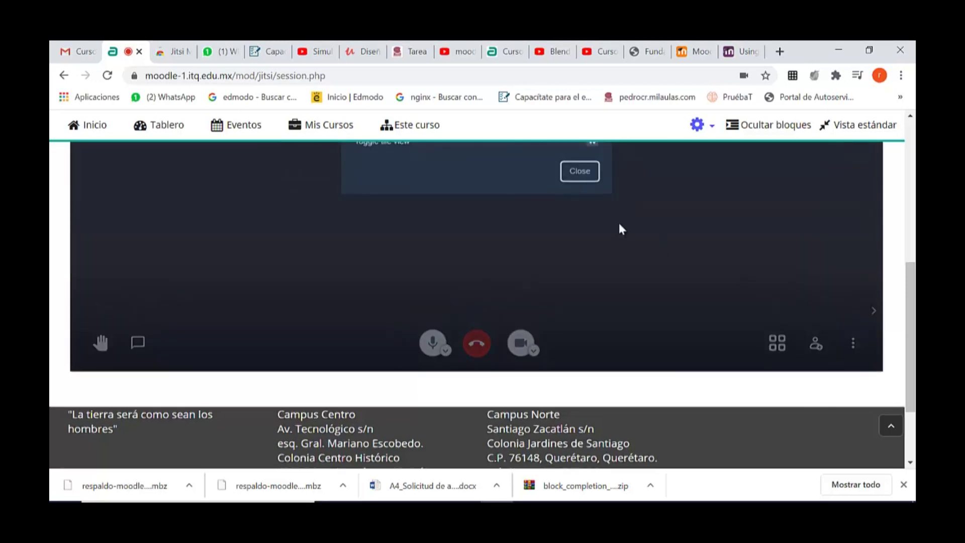
pyautogui.scroll(4, 619, 222)
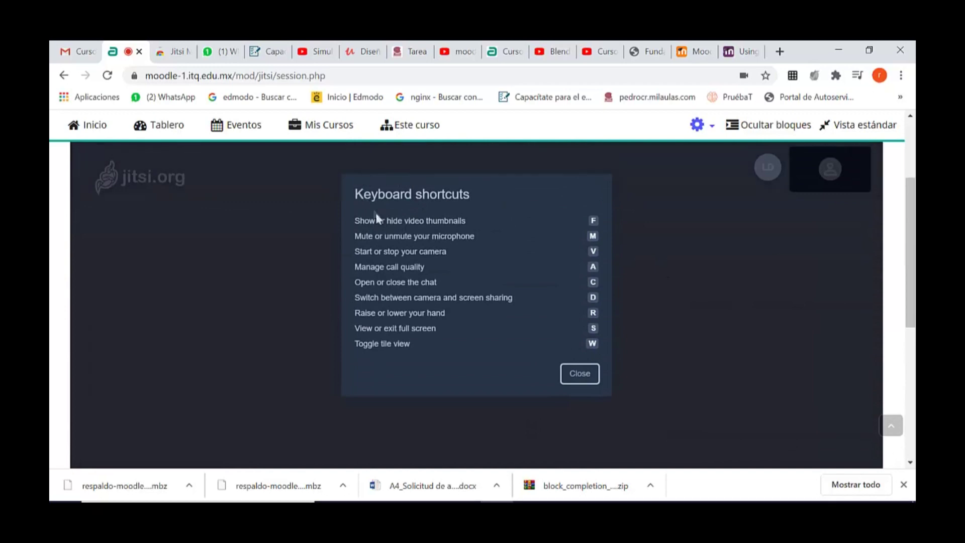
pyautogui.click(578, 373)
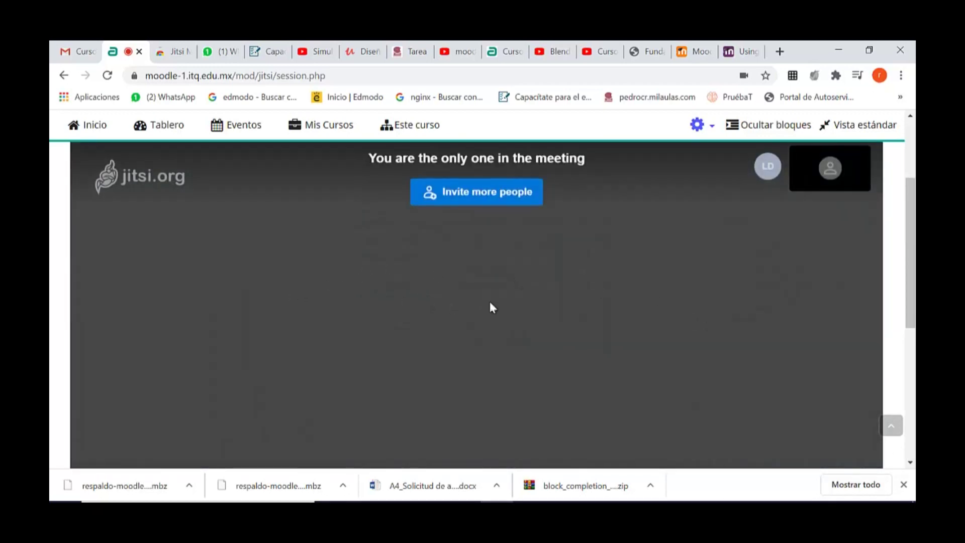
pyautogui.scroll(-5, 491, 302)
pyautogui.scroll(4, 355, 245)
pyautogui.click(410, 125)
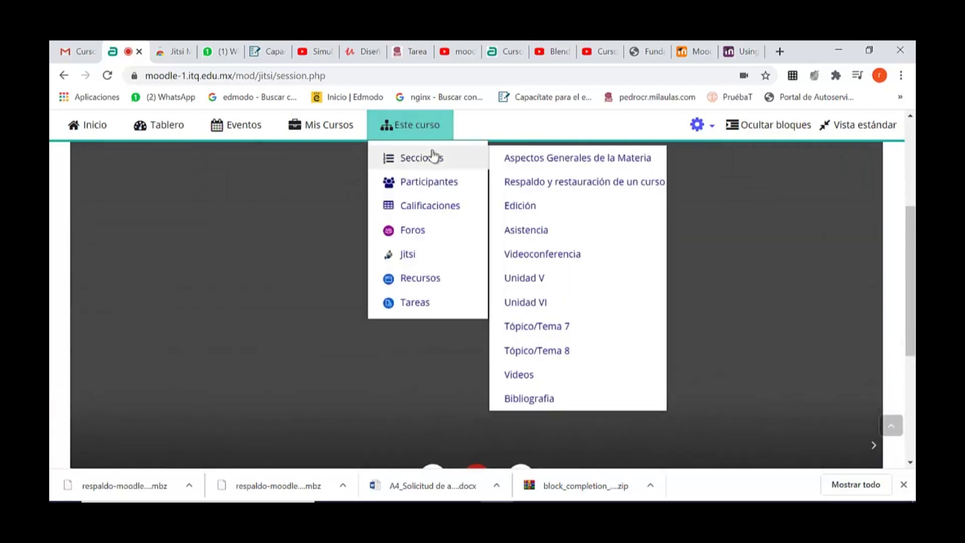
pyautogui.scroll(1, 511, 340)
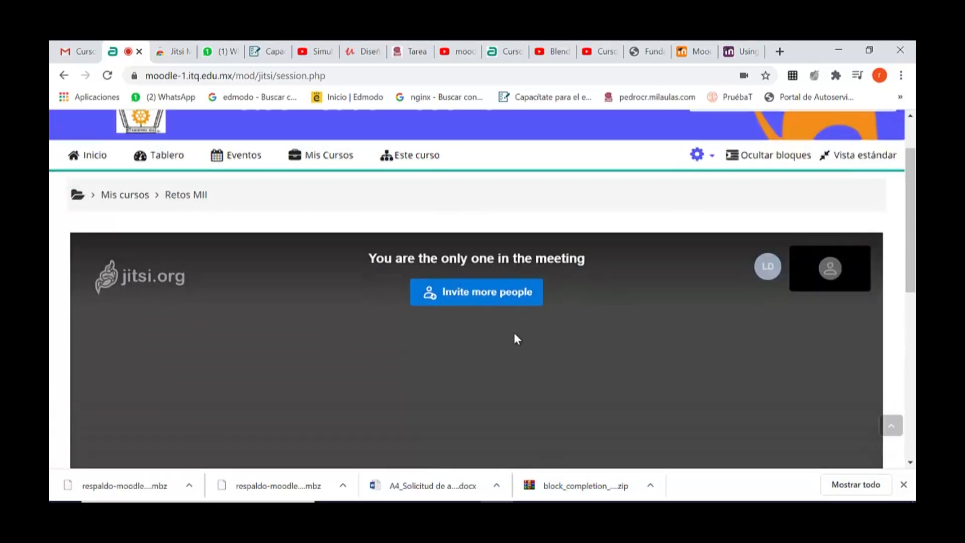
pyautogui.scroll(-5, 514, 333)
pyautogui.scroll(2, 518, 338)
pyautogui.scroll(2, 519, 340)
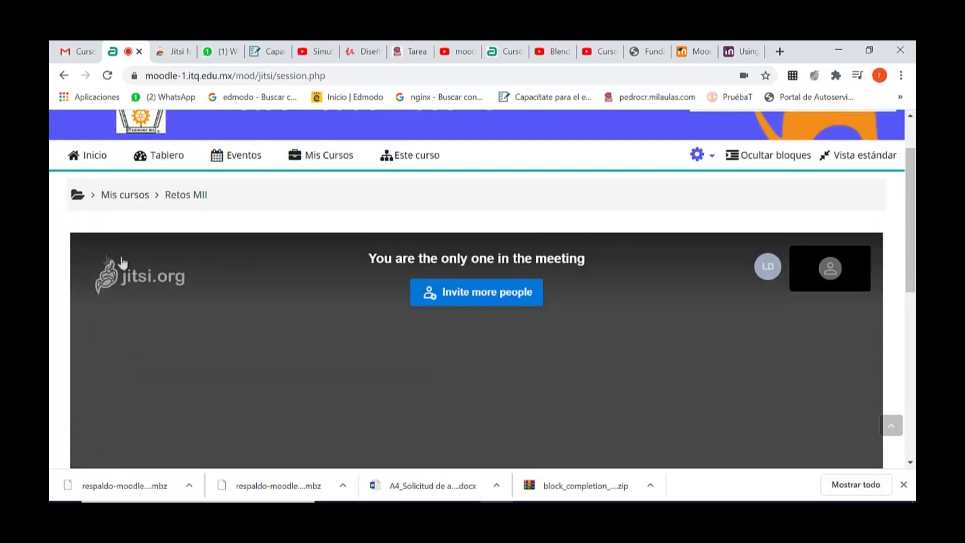
# Switch the meeting to tile view and look over the new layout
pyautogui.scroll(-4, 355, 276)
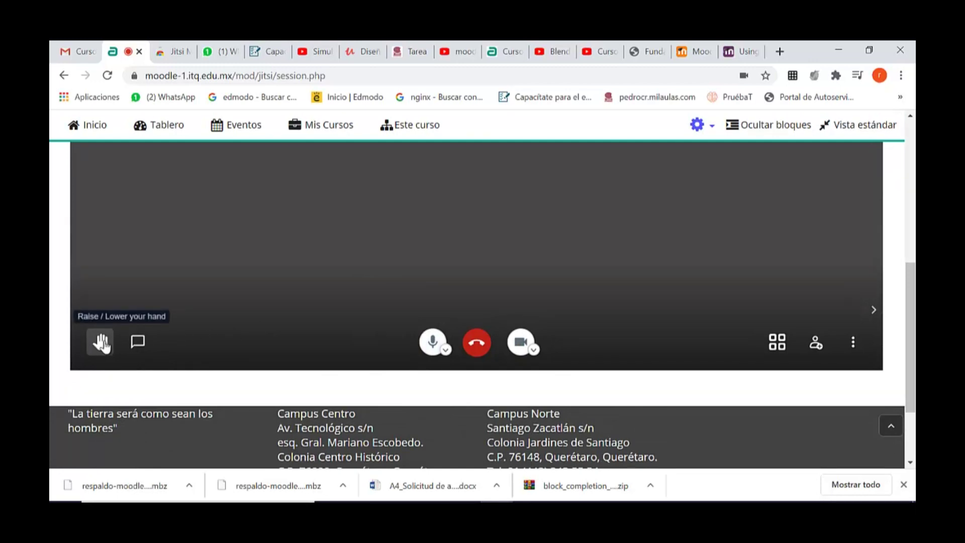
pyautogui.click(774, 344)
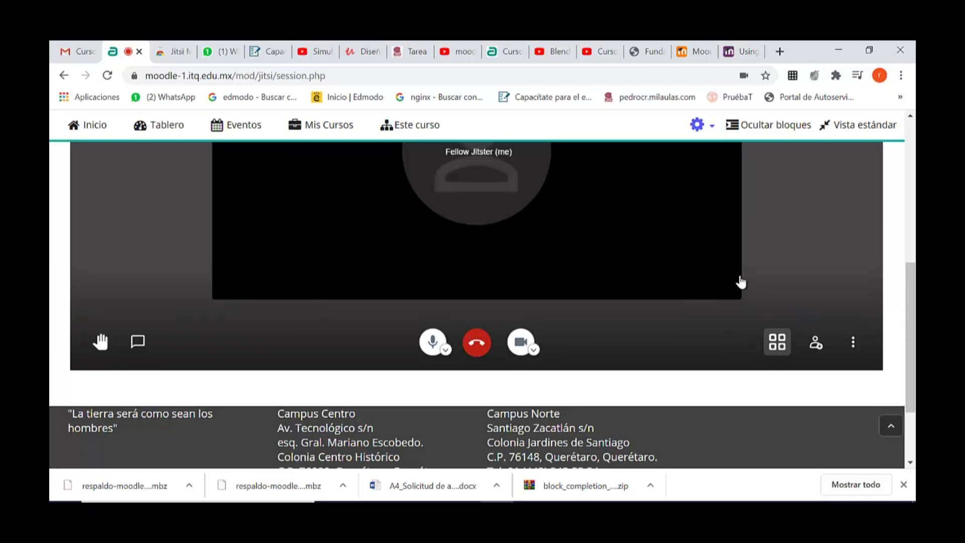
pyautogui.scroll(3, 741, 283)
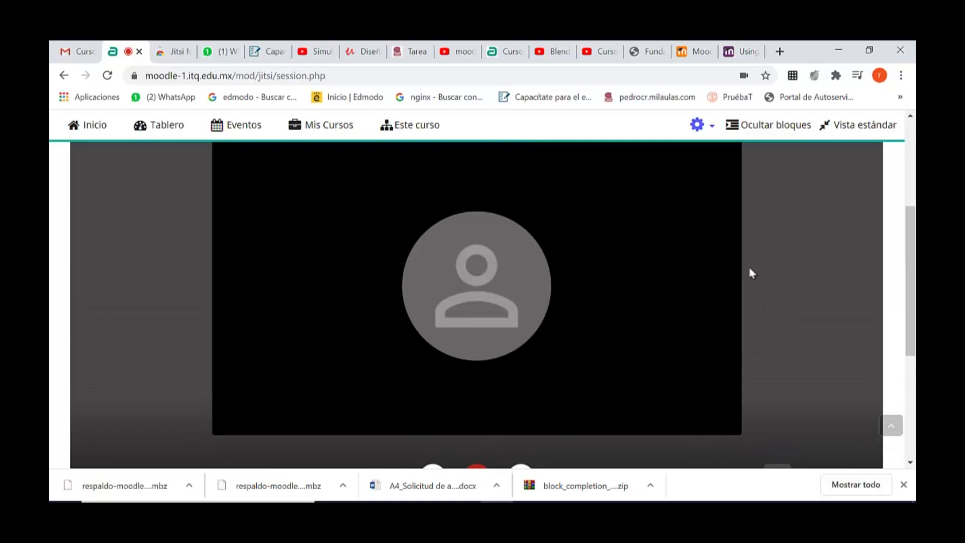
pyautogui.scroll(-4, 751, 273)
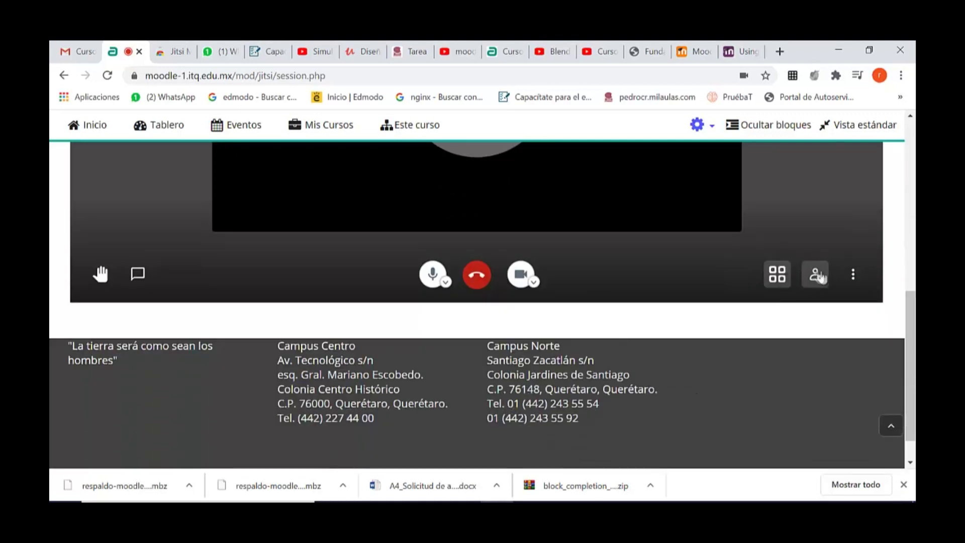
# View the options offered in the meeting's additional actions list, including video quality, settings and speaker stats
pyautogui.click(851, 282)
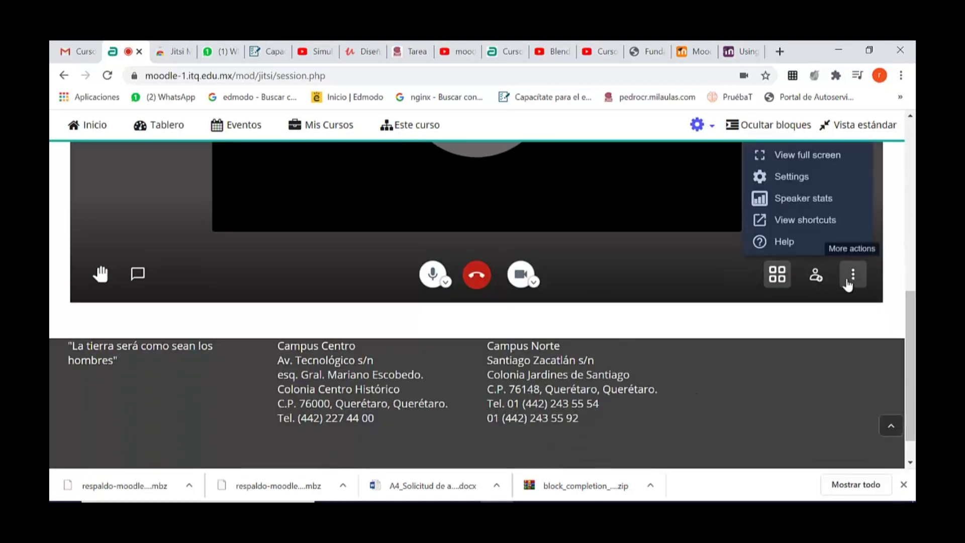
pyautogui.scroll(3, 678, 255)
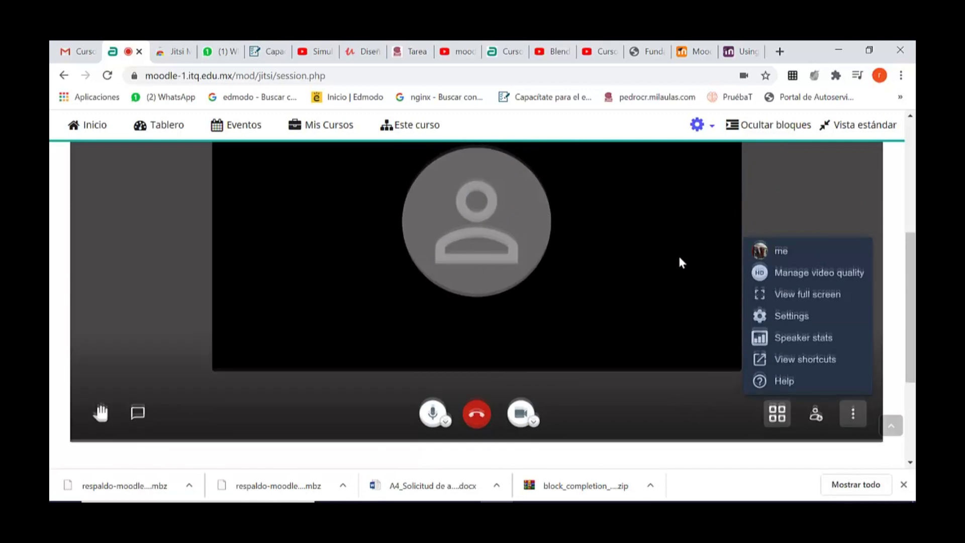
pyautogui.scroll(5, 679, 257)
pyautogui.scroll(-1, 679, 257)
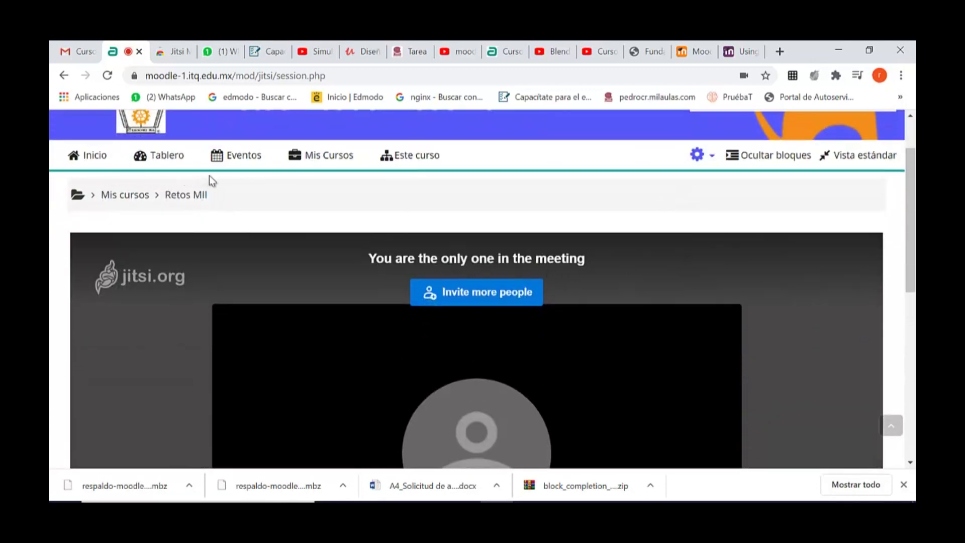
# Return to the Retos MII course, access its Videoconfenecias Jitsi activity again and join the meeting
pyautogui.click(180, 197)
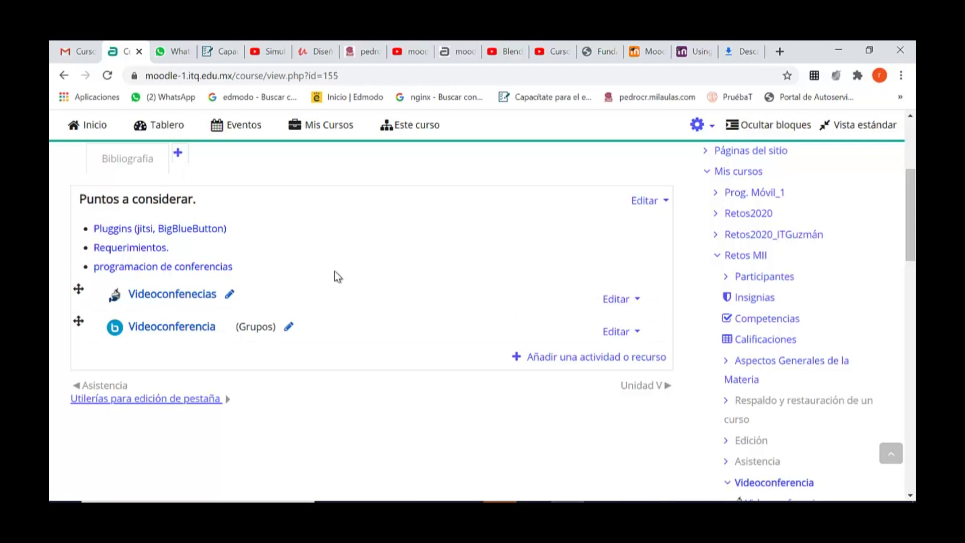
pyautogui.click(185, 297)
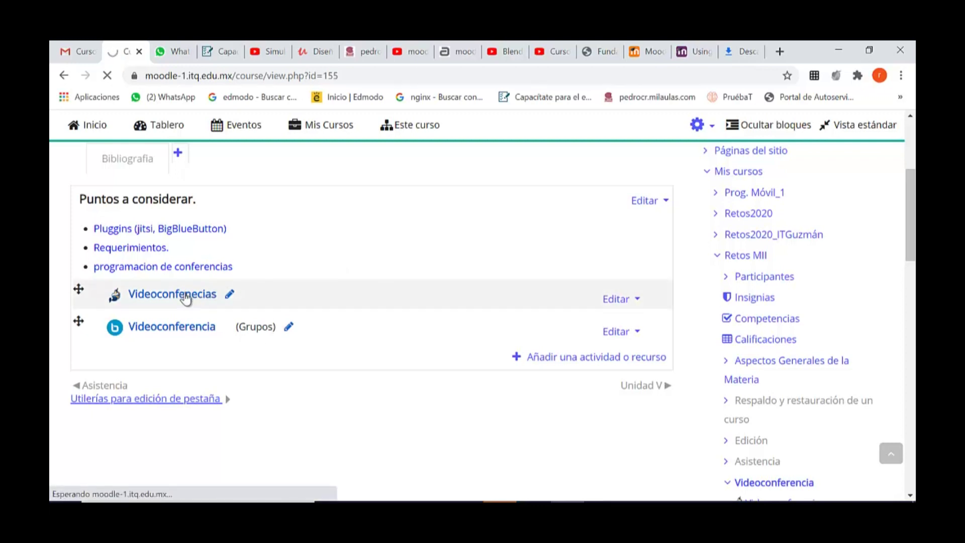
pyautogui.scroll(-1, 306, 327)
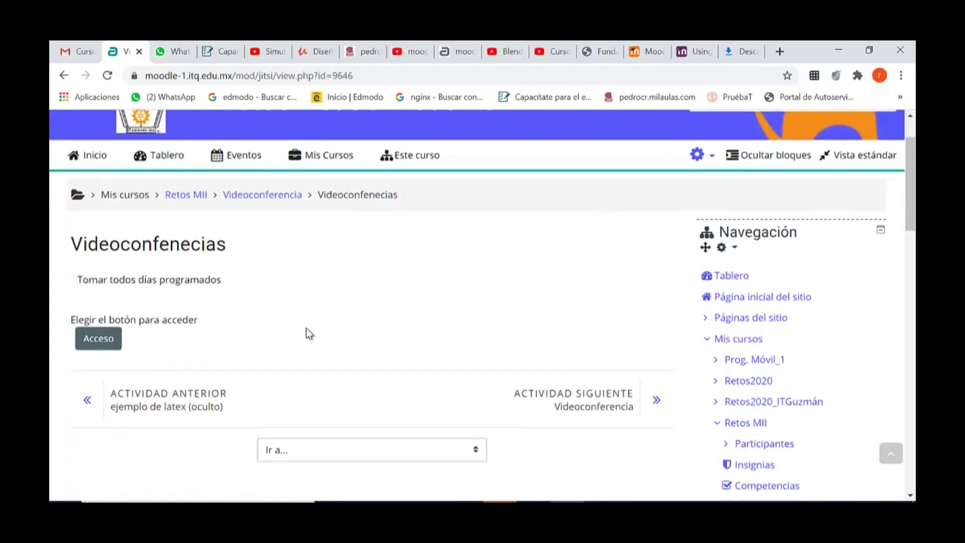
pyautogui.click(88, 342)
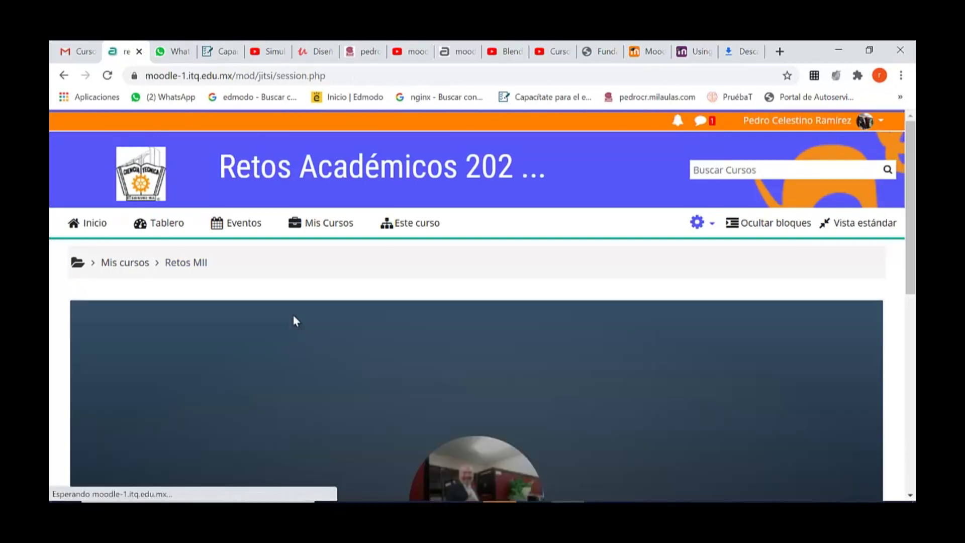
pyautogui.scroll(-4, 294, 321)
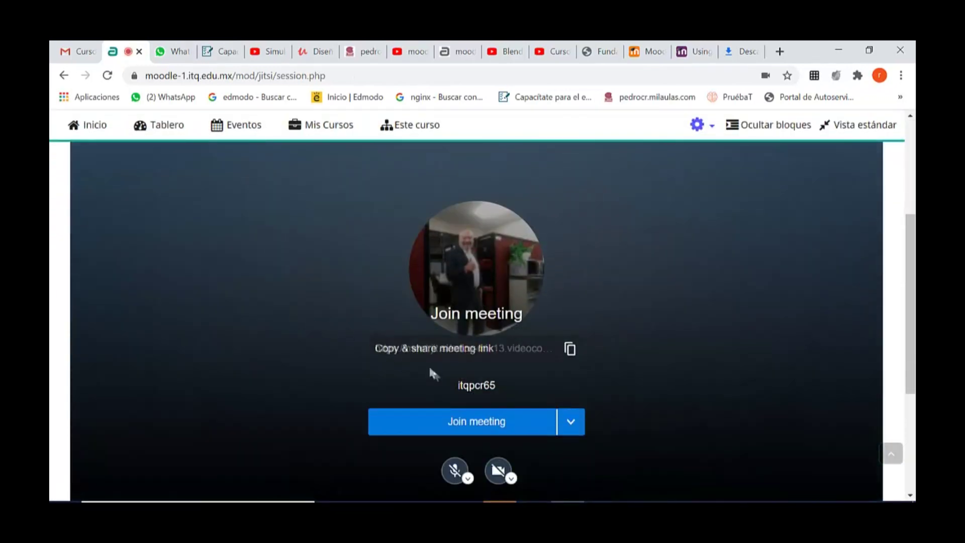
pyautogui.click(495, 431)
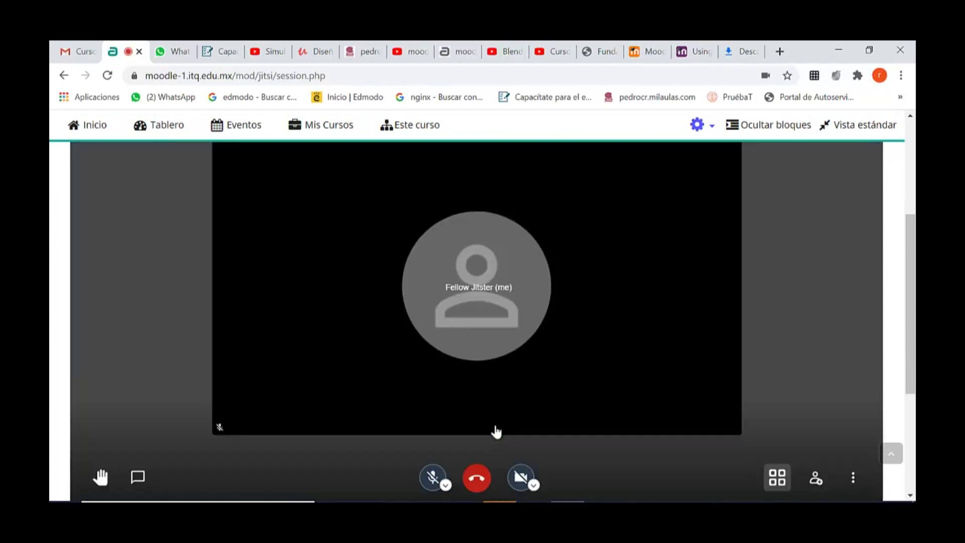
# Unmute the microphone, turn on the camera and check the participant's video in the meeting window
pyautogui.scroll(-2, 520, 400)
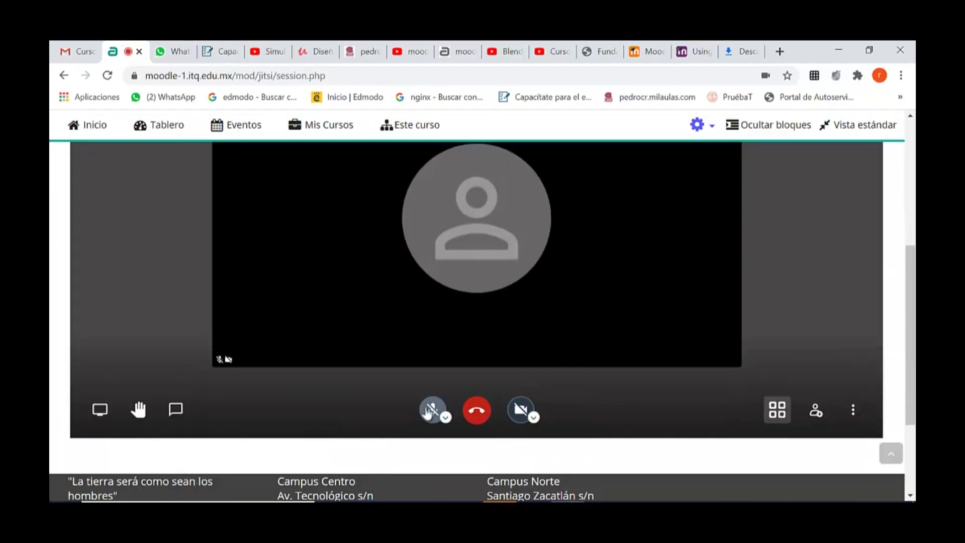
pyautogui.click(426, 412)
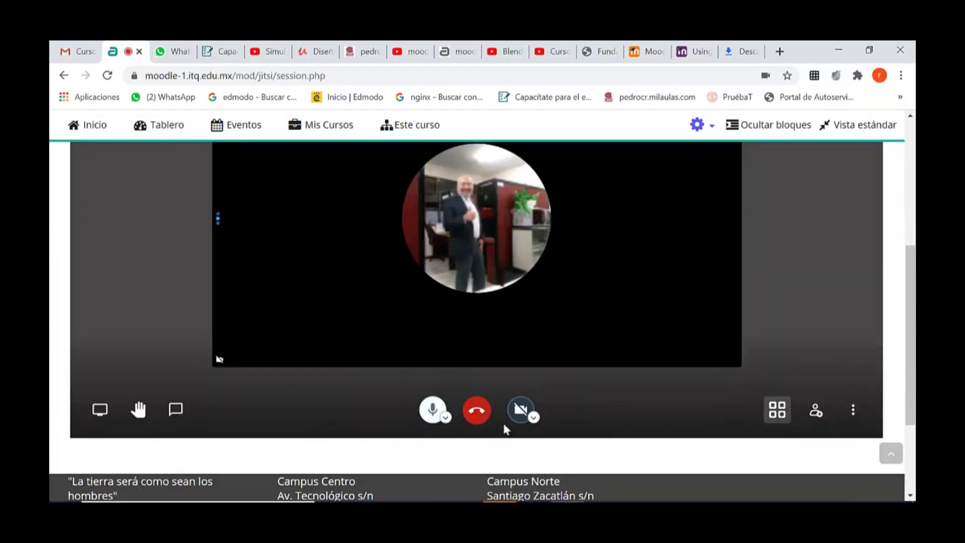
pyautogui.click(517, 417)
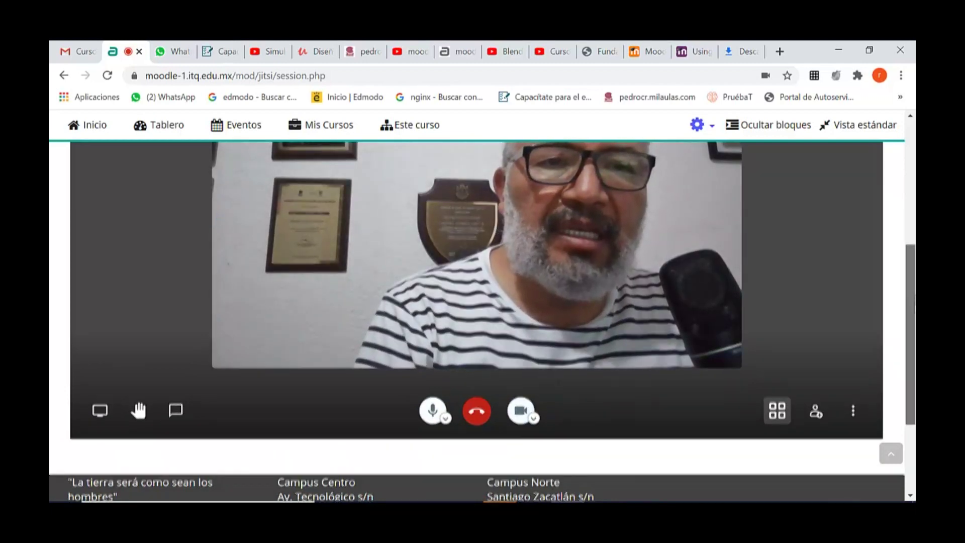
pyautogui.moveTo(913, 312); pyautogui.dragTo(907, 276)
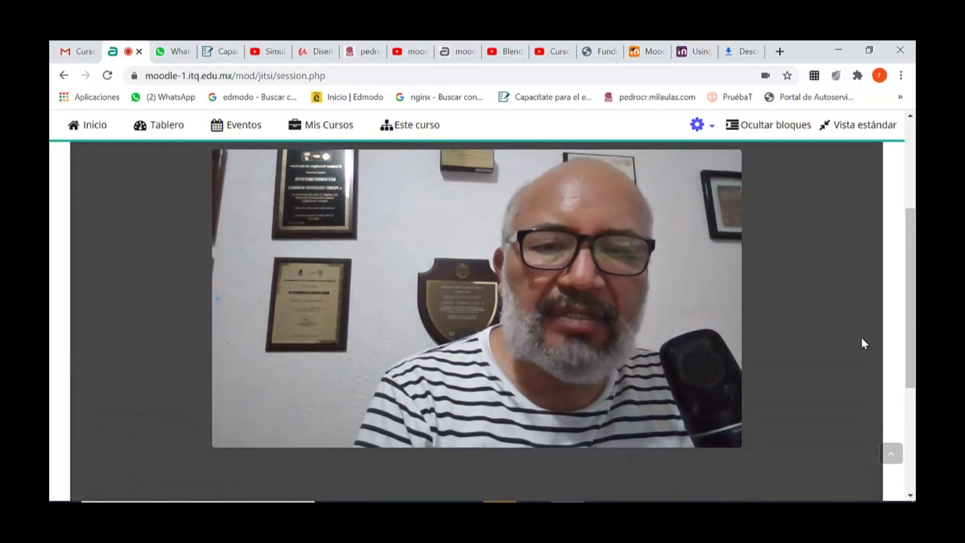
pyautogui.moveTo(713, 334)
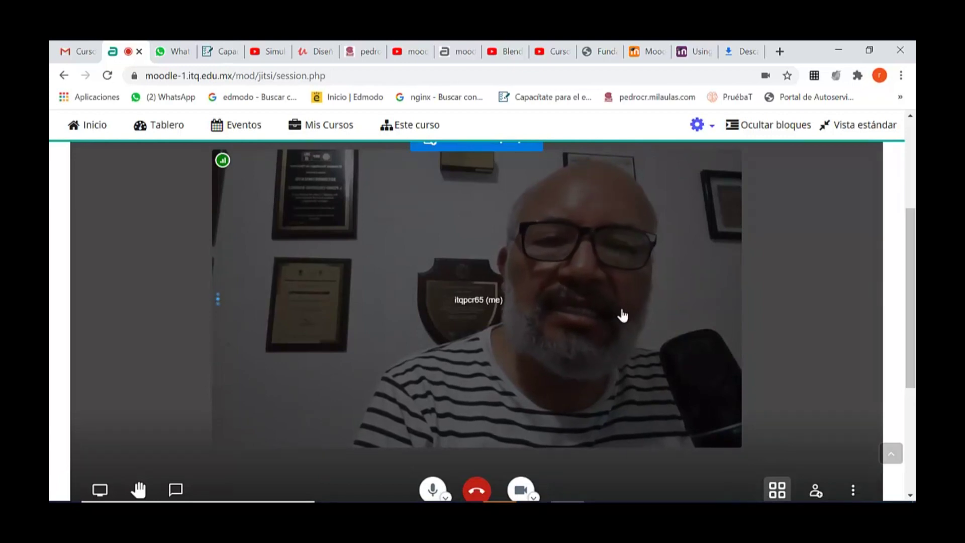
pyautogui.scroll(1, 623, 315)
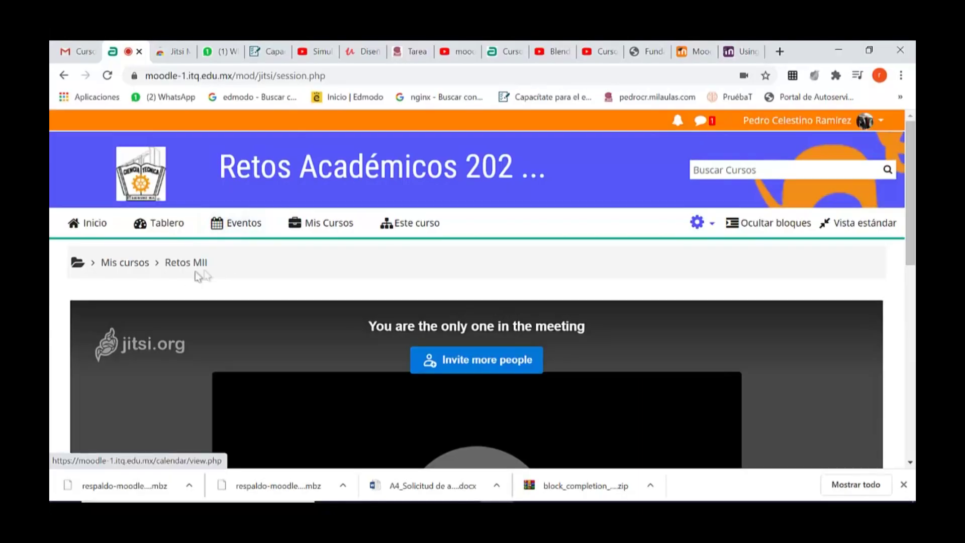
# Go back to the Retos MII course and add a BigBlueButtonBN activity to its Videoconferencia section
pyautogui.click(187, 265)
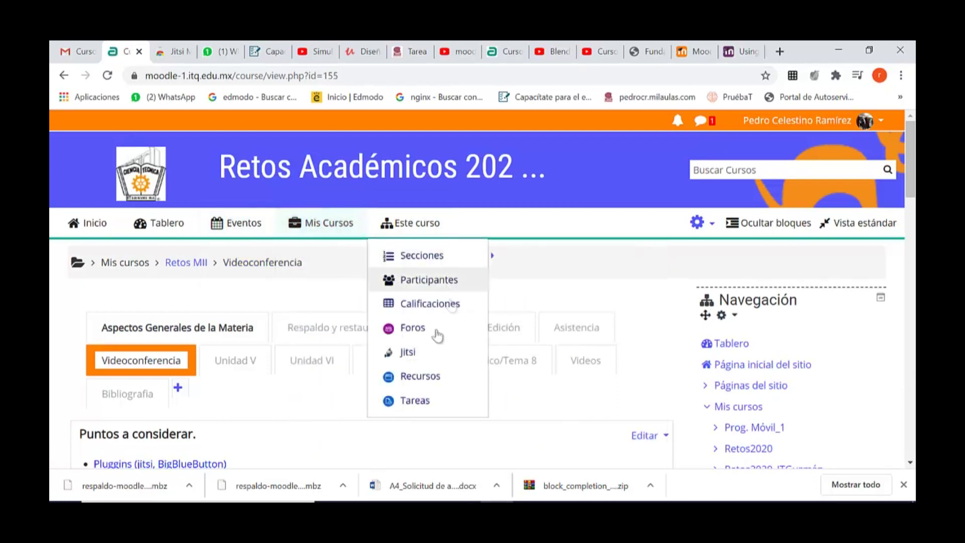
pyautogui.scroll(-5, 271, 309)
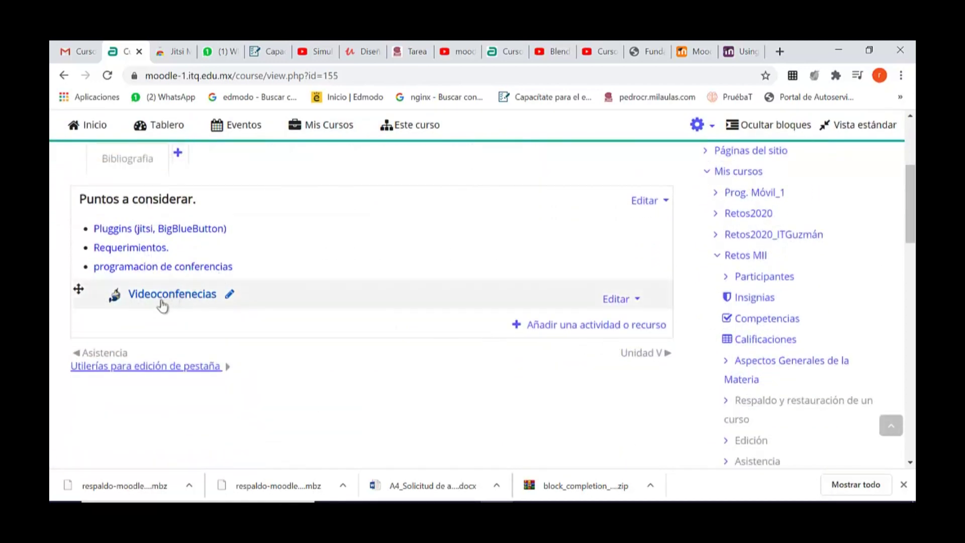
pyautogui.click(610, 325)
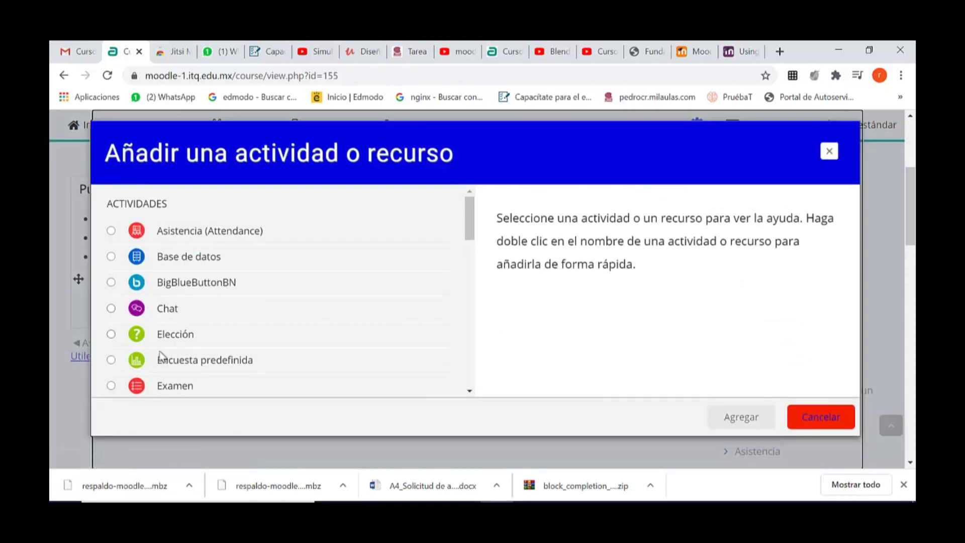
pyautogui.scroll(-3, 198, 317)
pyautogui.scroll(3, 197, 317)
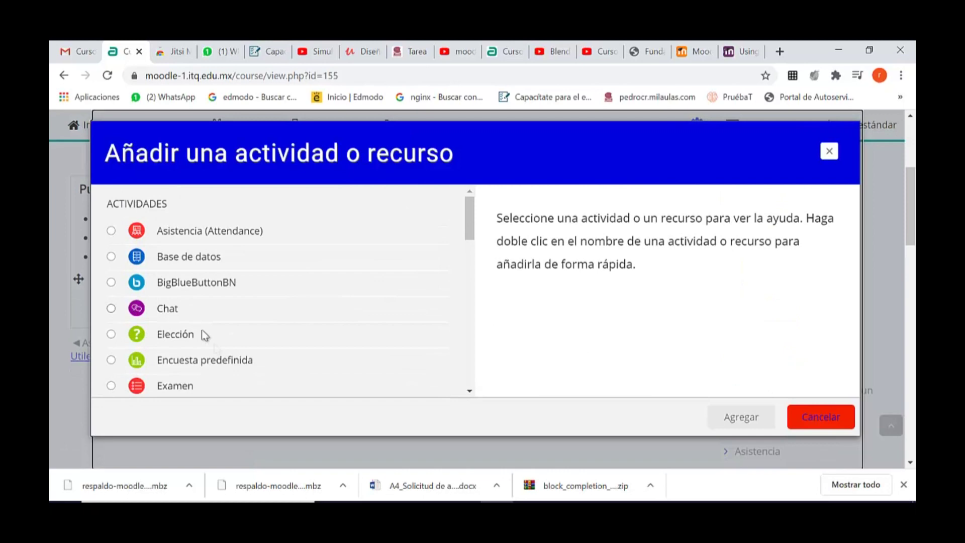
pyautogui.click(188, 284)
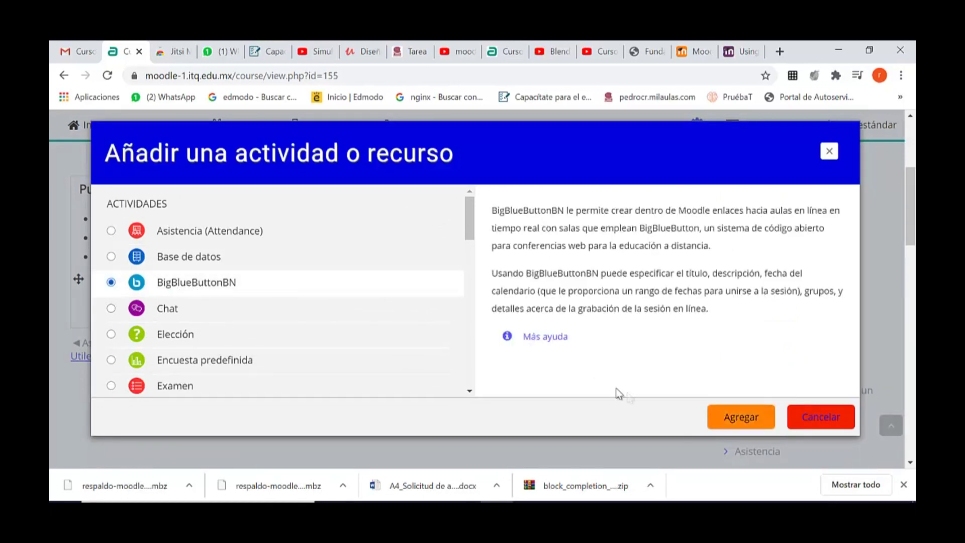
pyautogui.click(742, 416)
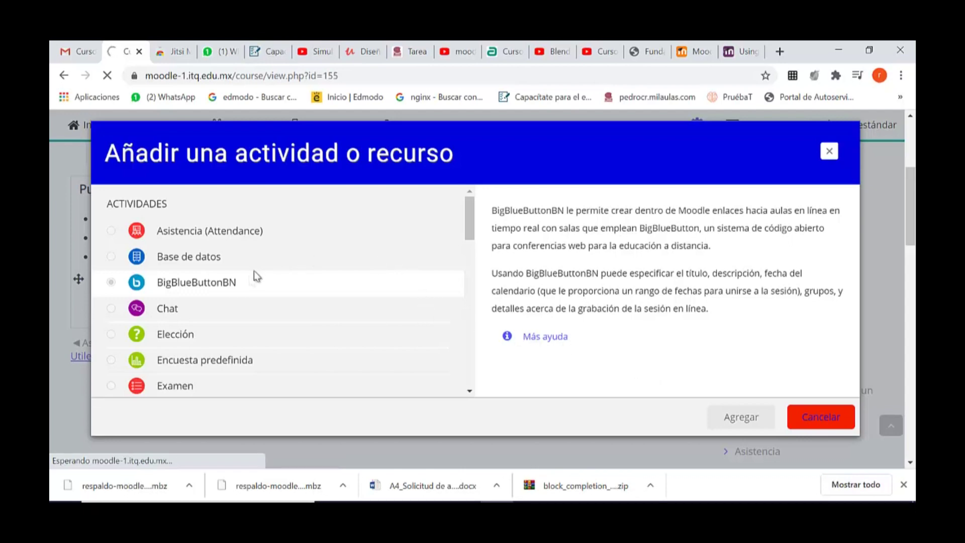
# Reload the page that failed to load and confirm resubmitting the form for the BigBlueButtonBN activity
pyautogui.scroll(-2, 260, 279)
pyautogui.scroll(2, 260, 280)
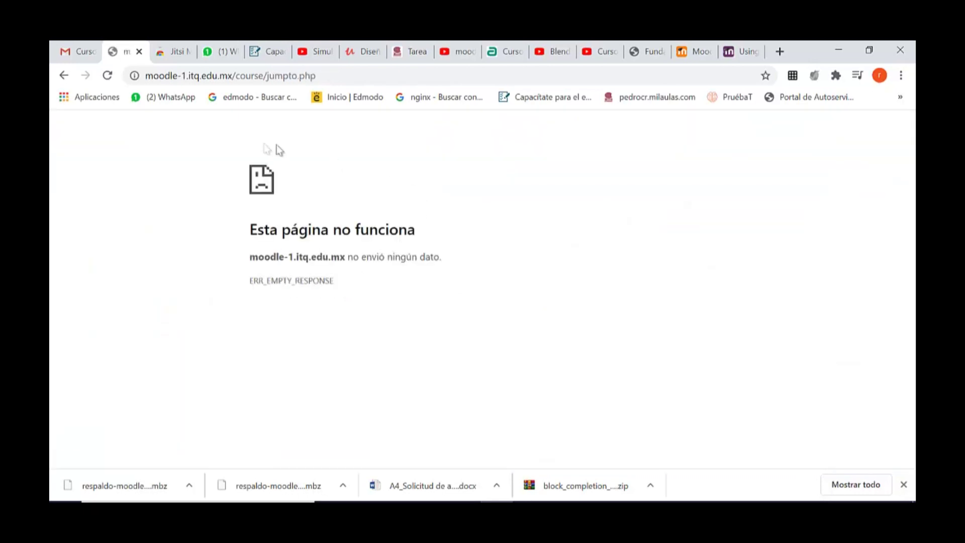
pyautogui.click(108, 80)
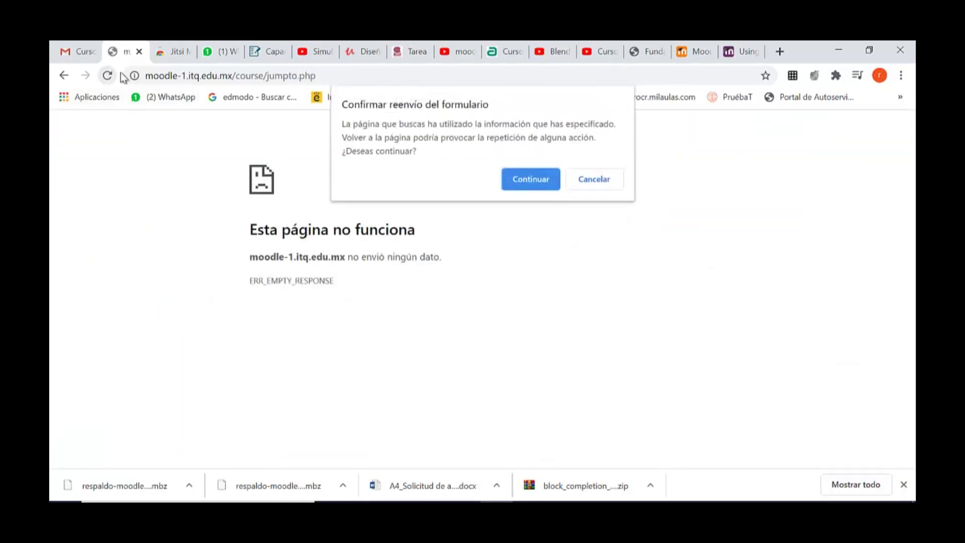
pyautogui.click(532, 186)
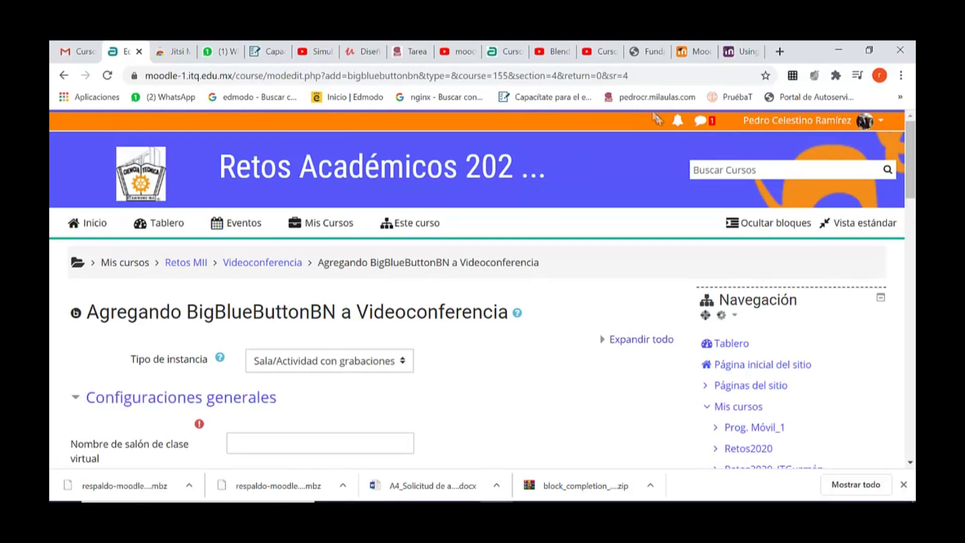
# Name the virtual classroom "Videoconferencia" and switch its Enviar notificación option on and back off
pyautogui.scroll(-3, 455, 296)
pyautogui.click(343, 277)
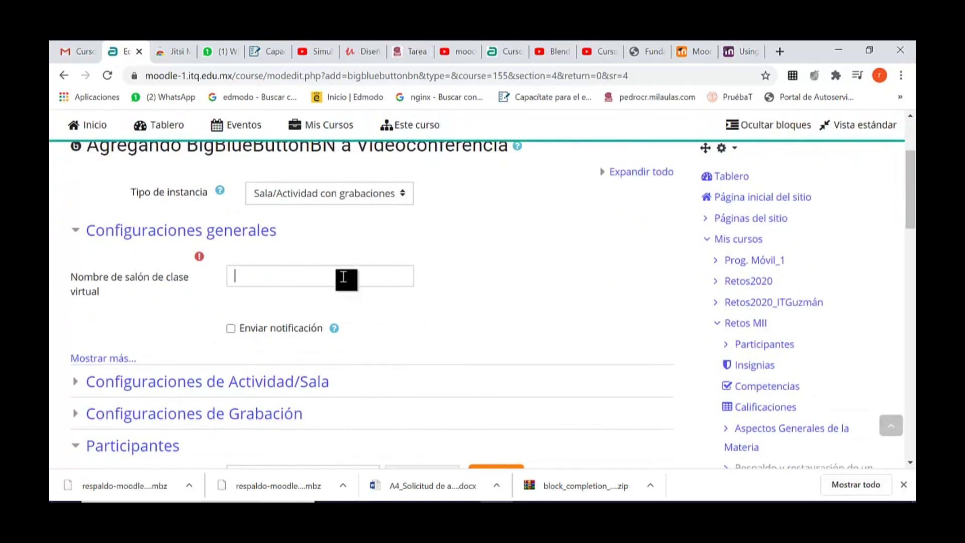
pyautogui.write('Videoconferencia')
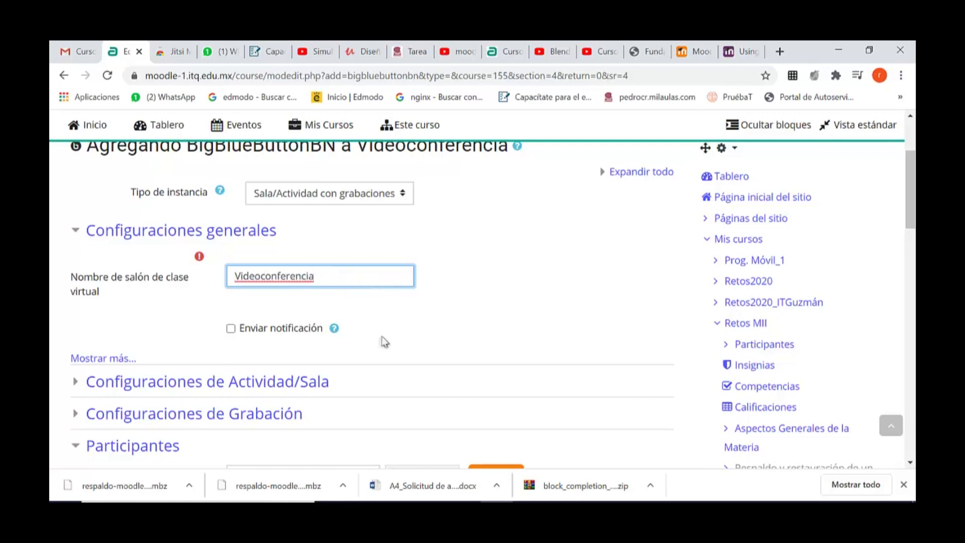
pyautogui.scroll(-1, 421, 324)
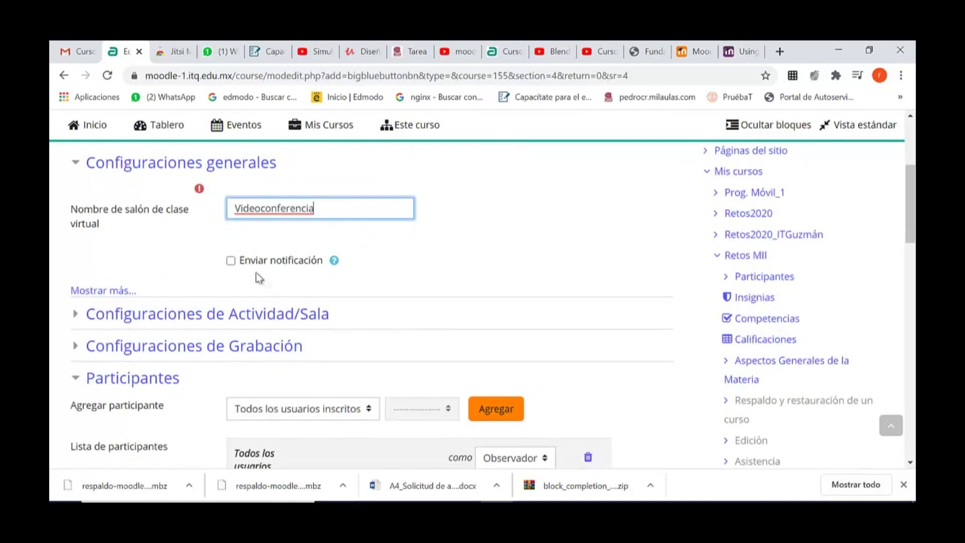
pyautogui.click(230, 260)
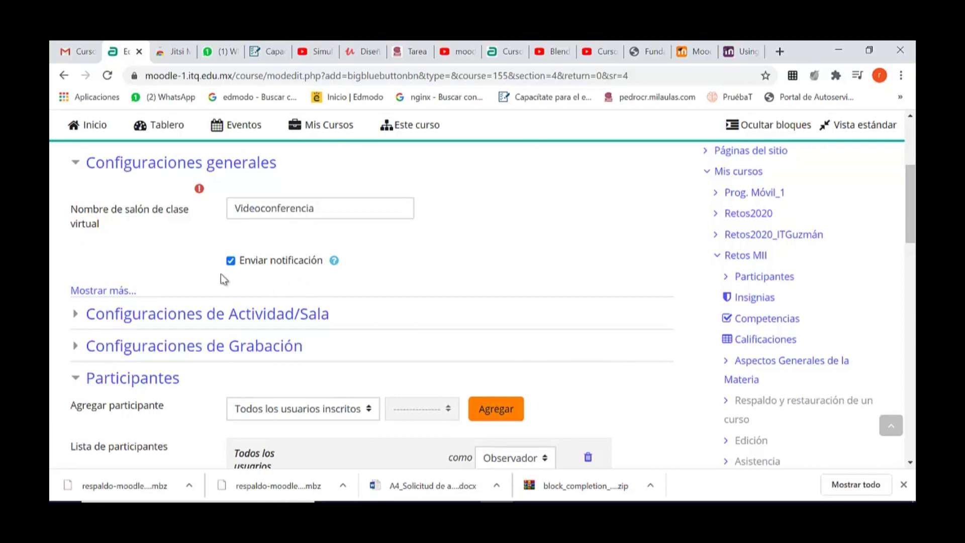
pyautogui.click(230, 260)
# Examine the Configuraciones de Actividad/Sala and Configuraciones de Grabación sections of the activity form
pyautogui.click(77, 317)
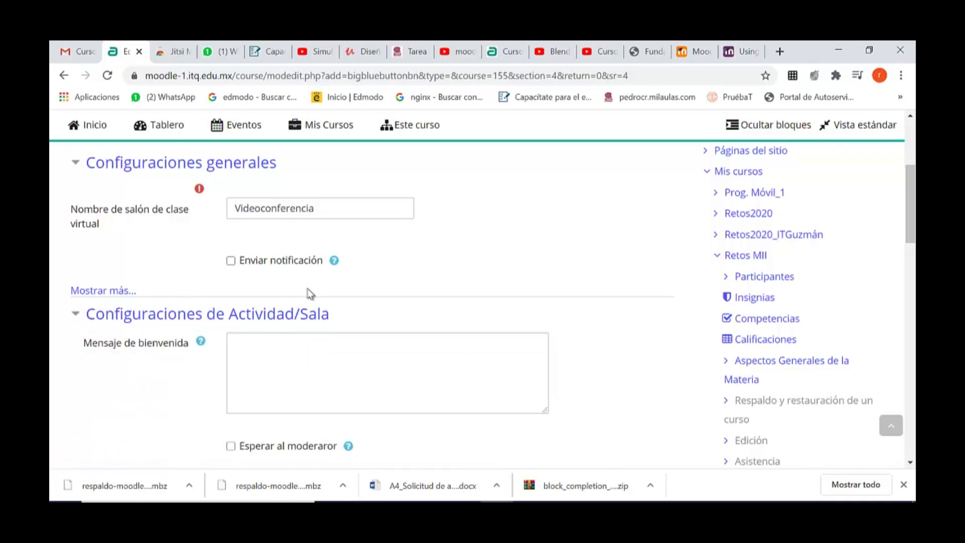
pyautogui.click(74, 316)
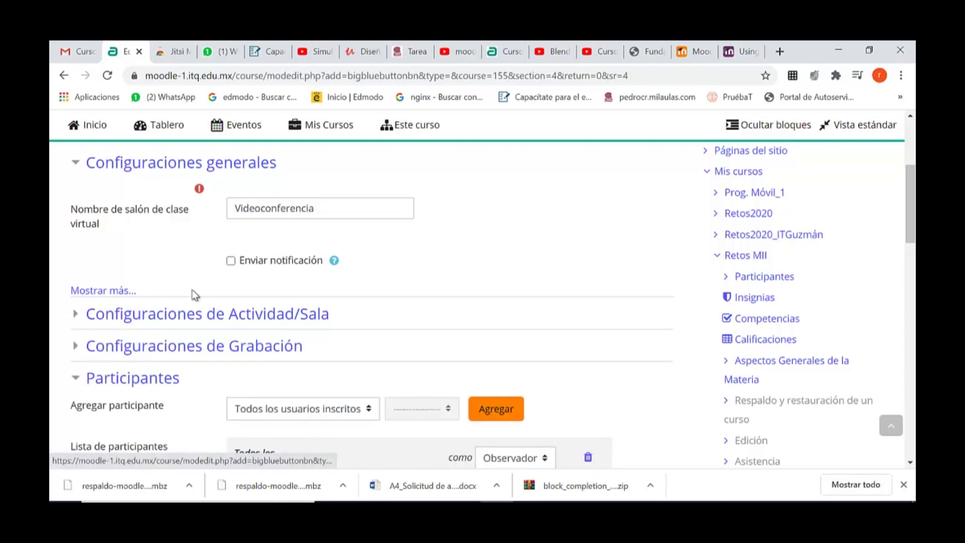
pyautogui.click(91, 349)
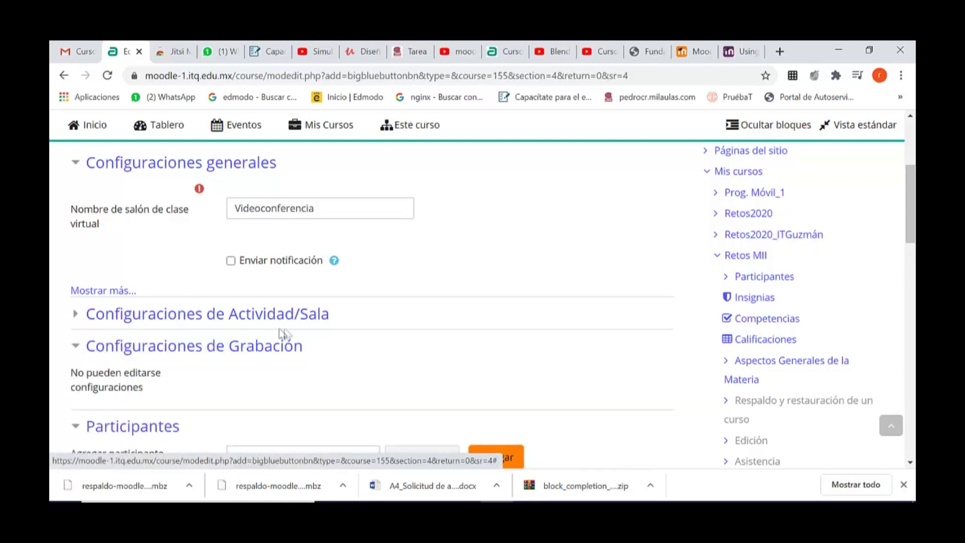
pyautogui.scroll(-1, 279, 331)
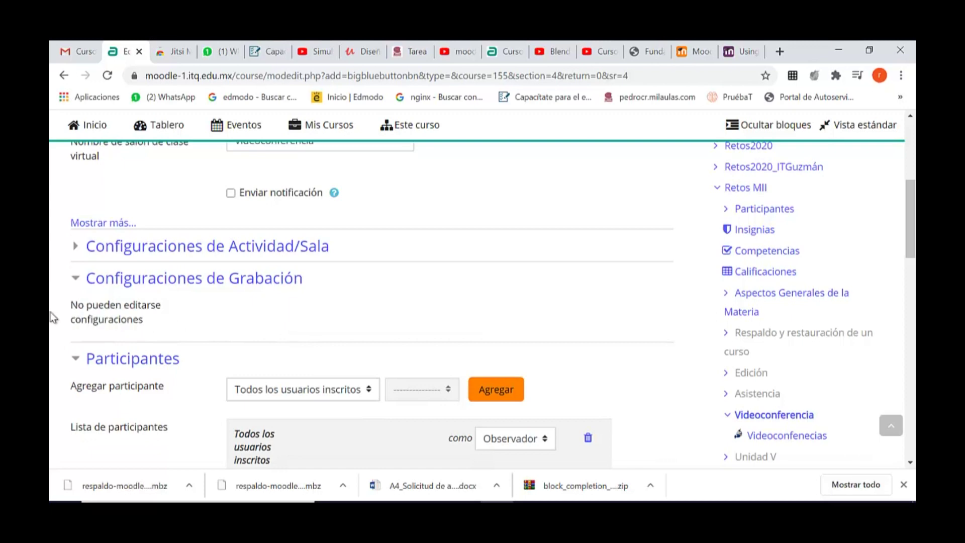